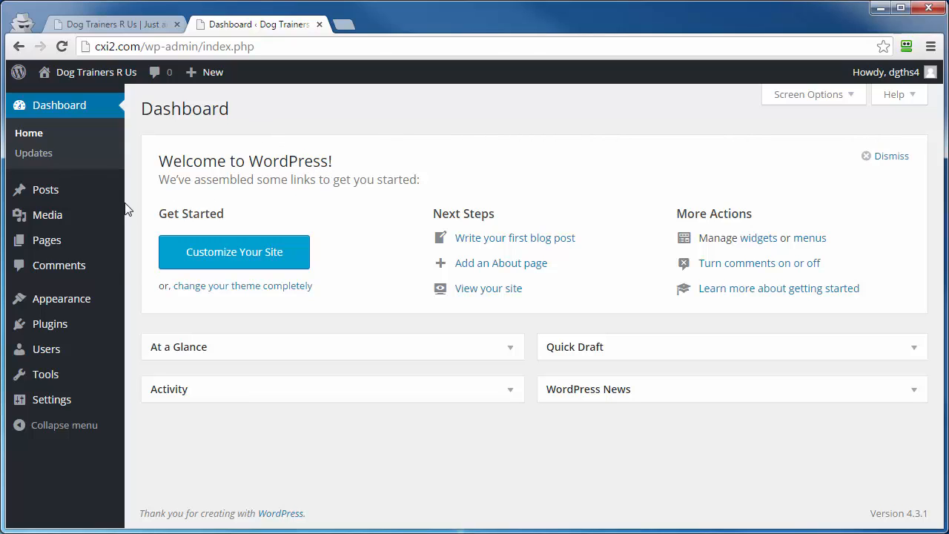
# Create a new post titled "Setting Up A WordPress Membership Site" and keep its suggested permalink slug.
pyautogui.moveTo(22, 194)
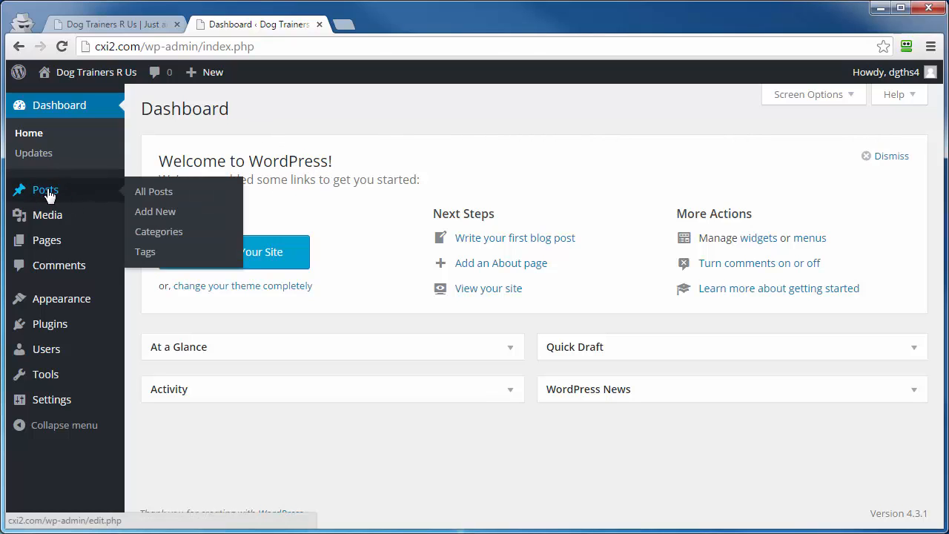
pyautogui.click(144, 220)
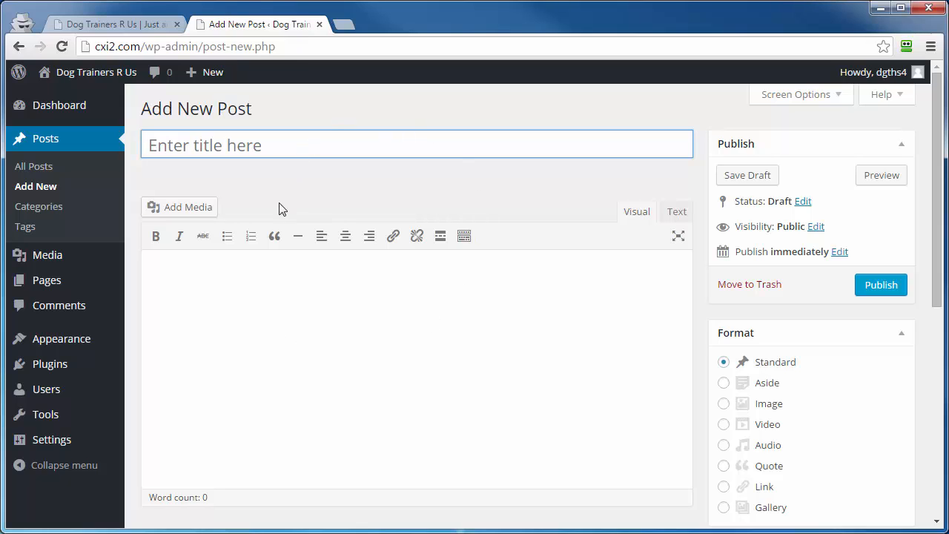
pyautogui.moveTo(212, 78)
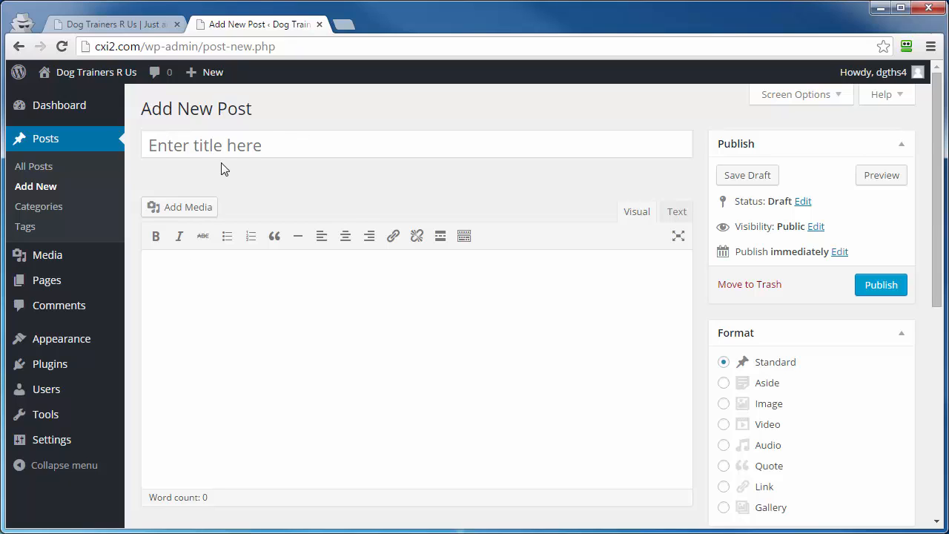
pyautogui.click(165, 149)
pyautogui.write('Setting Up A WordPress Membership Site')
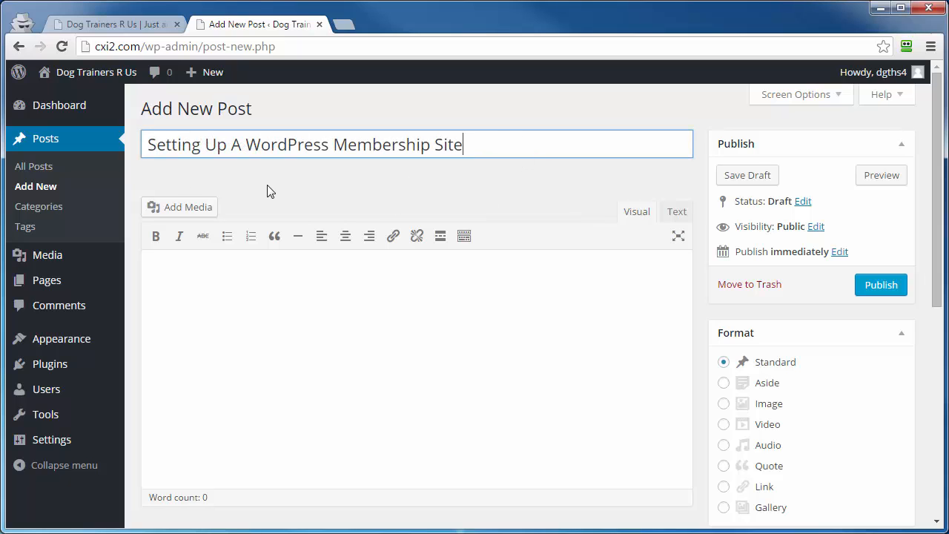
pyautogui.click(238, 194)
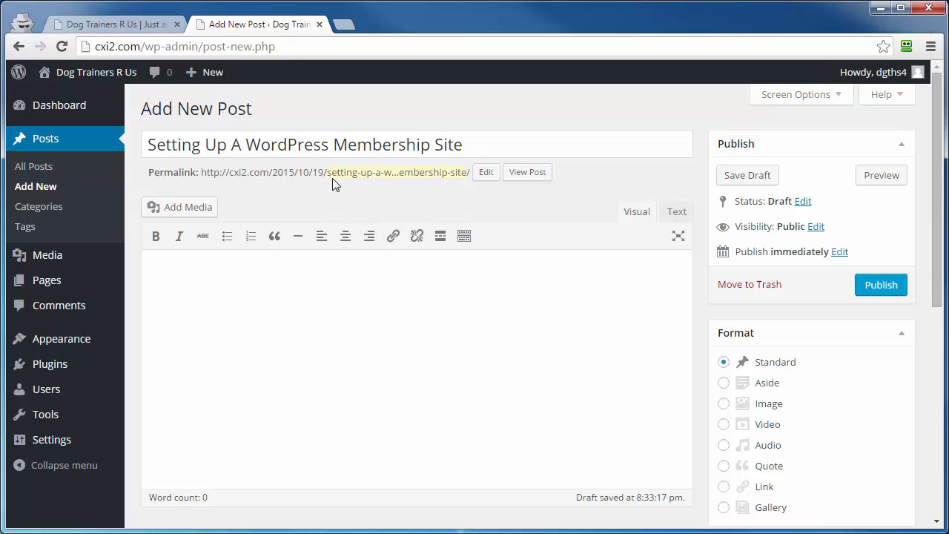
pyautogui.click(483, 175)
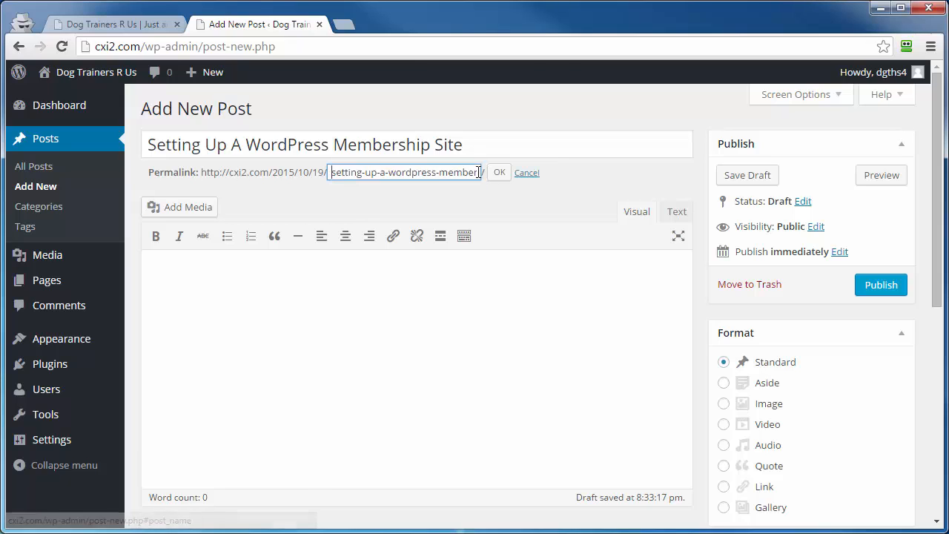
pyautogui.click(497, 176)
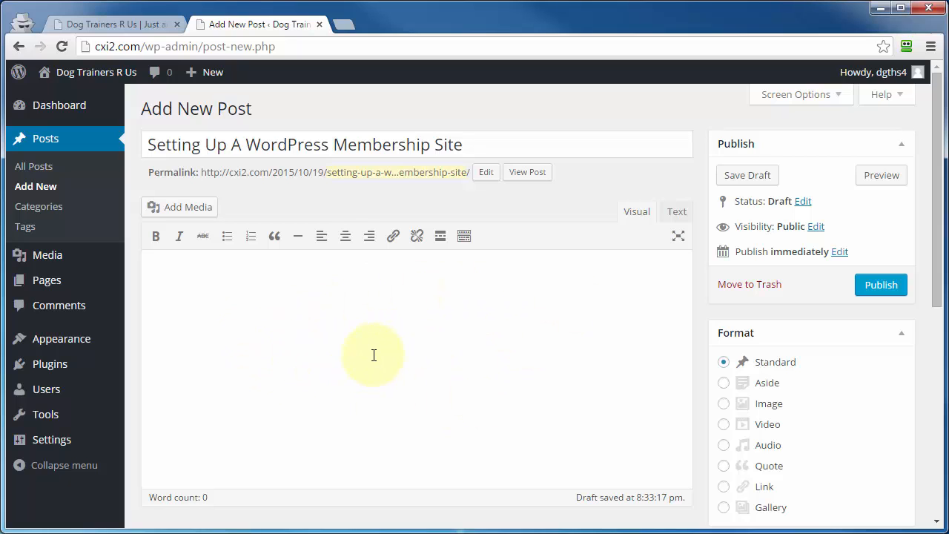
# Compare the Text and Visual editing modes, and expand the Visual editor with its second row of formatting tools.
pyautogui.click(678, 218)
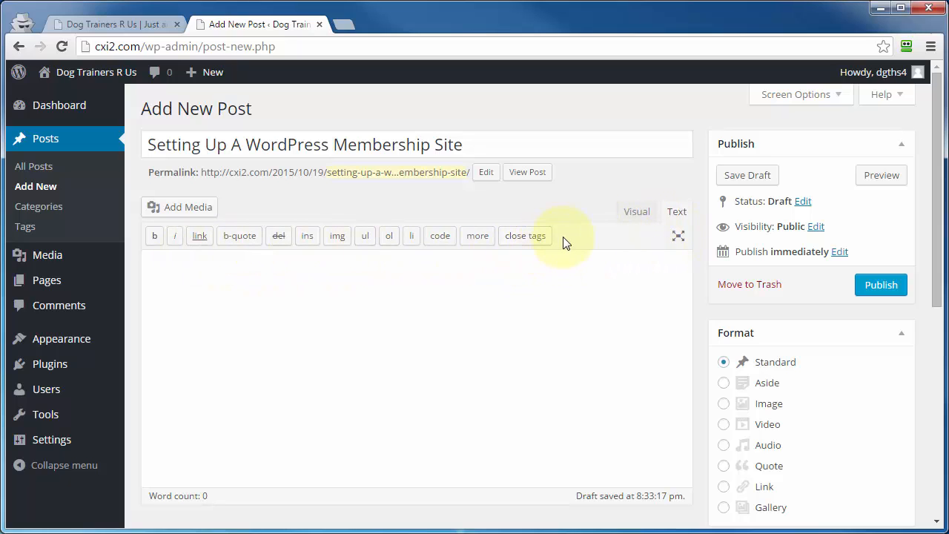
pyautogui.click(645, 214)
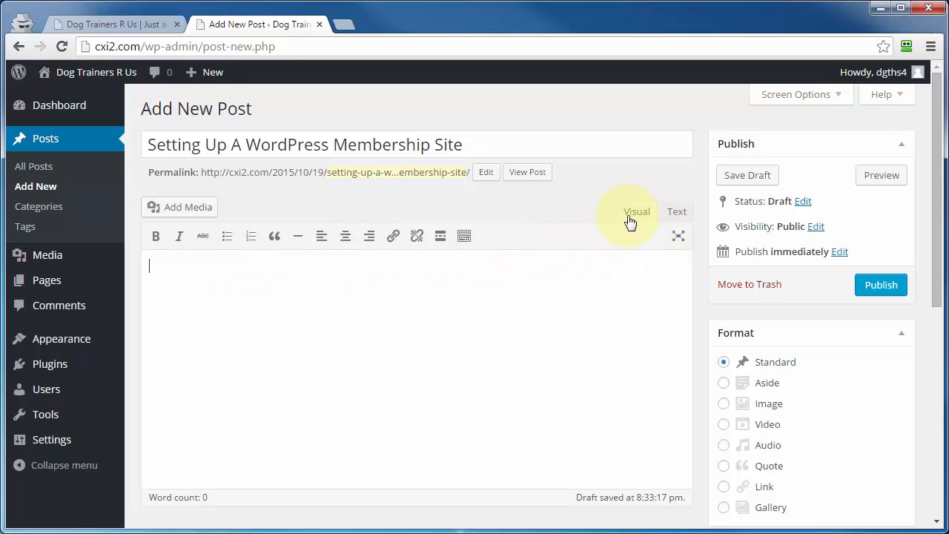
pyautogui.click(464, 236)
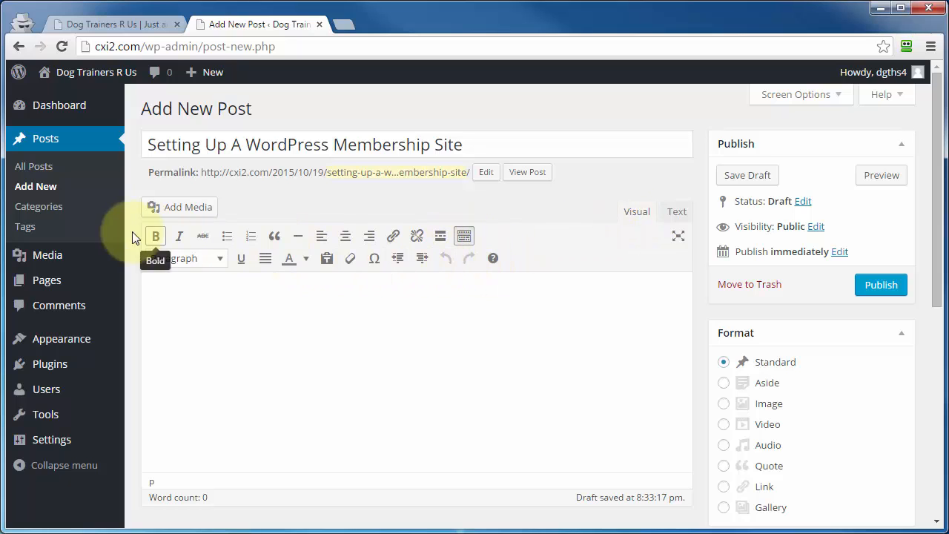
pyautogui.click(677, 213)
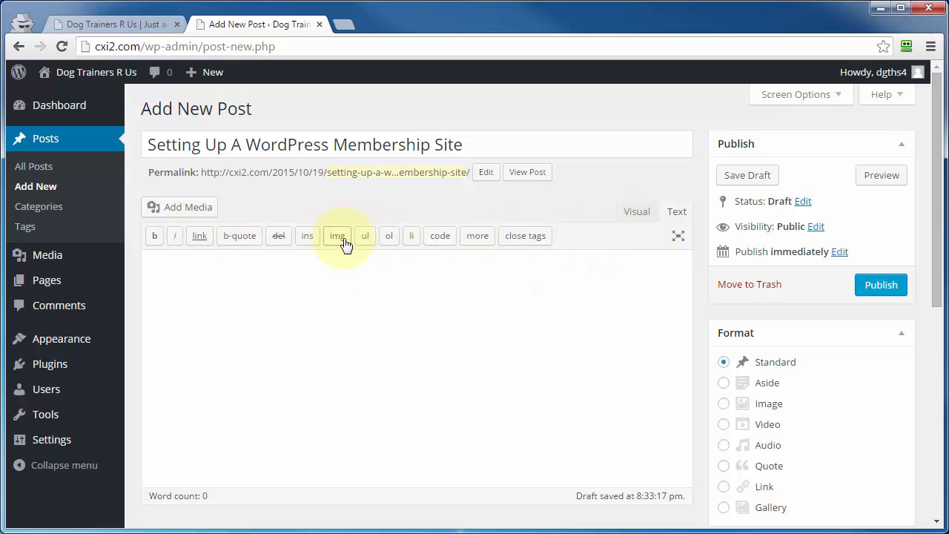
pyautogui.click(632, 216)
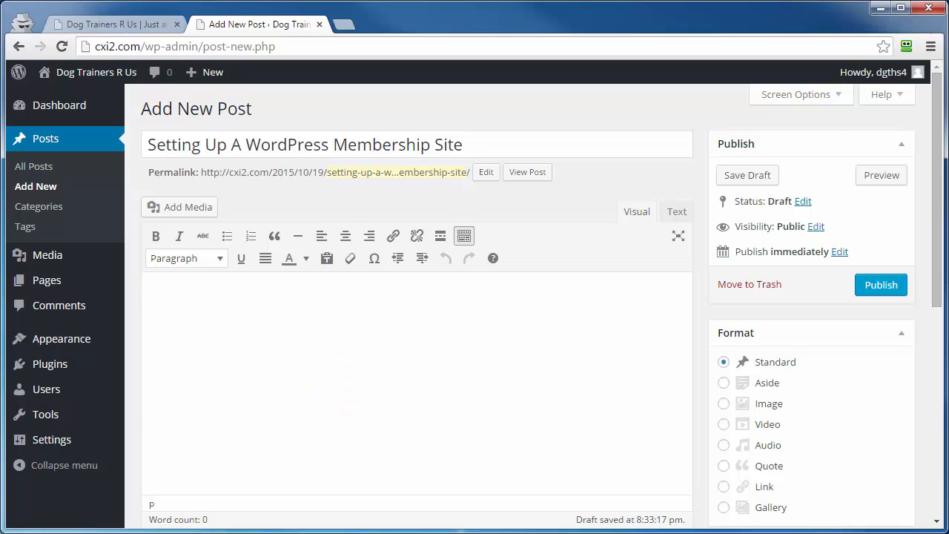
# Switch to Microsoft Word, copy the article's first three body paragraphs without the title, and move the document aside.
pyautogui.moveTo(948, 167); pyautogui.dragTo(672, 65)
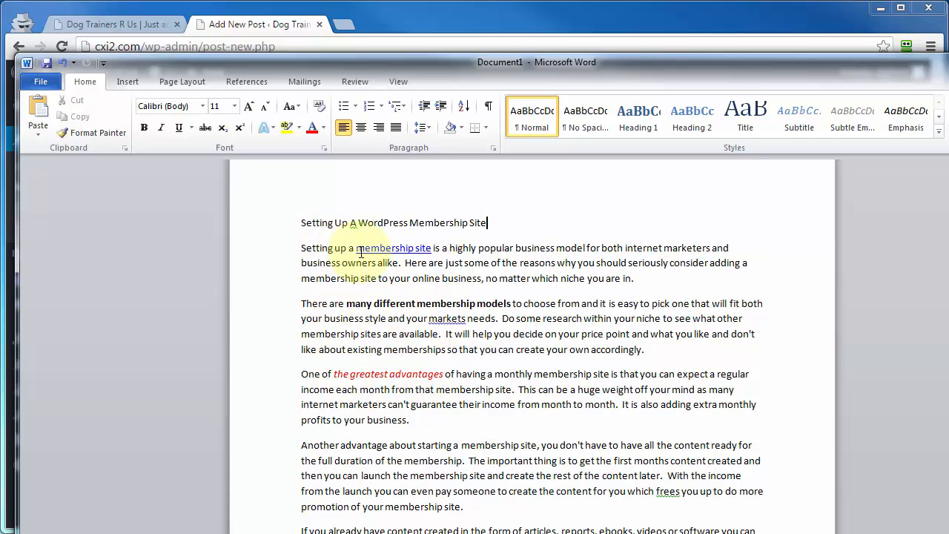
pyautogui.moveTo(361, 252); pyautogui.dragTo(415, 424)
pyautogui.rightClick(534, 321)
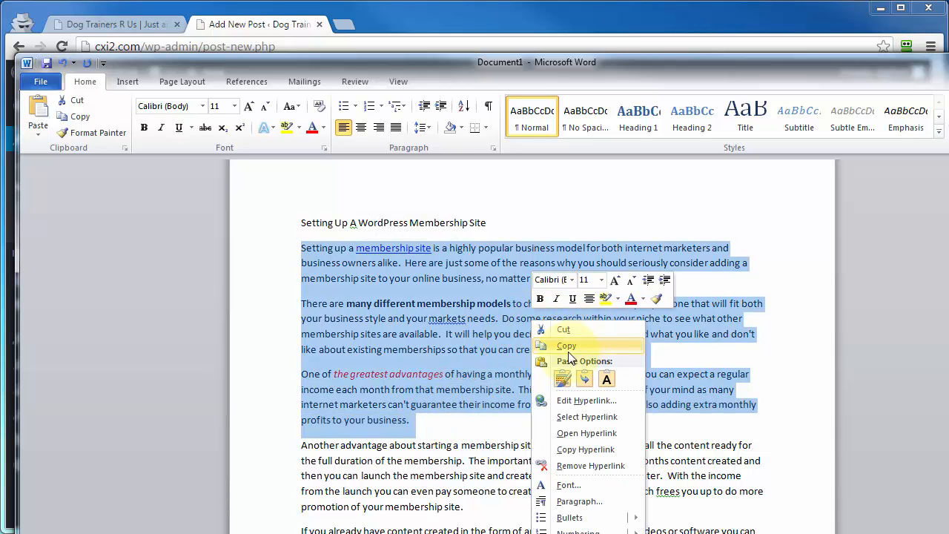
pyautogui.click(561, 349)
pyautogui.moveTo(455, 77); pyautogui.dragTo(844, 106)
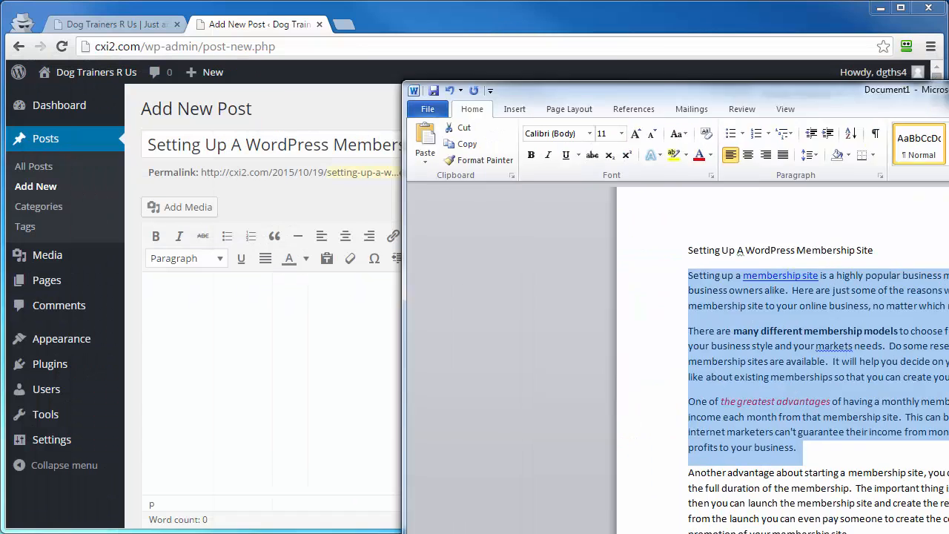
# Return to the WordPress post, enable plain-text pasting and paste the copied paragraphs into the body.
pyautogui.click(335, 349)
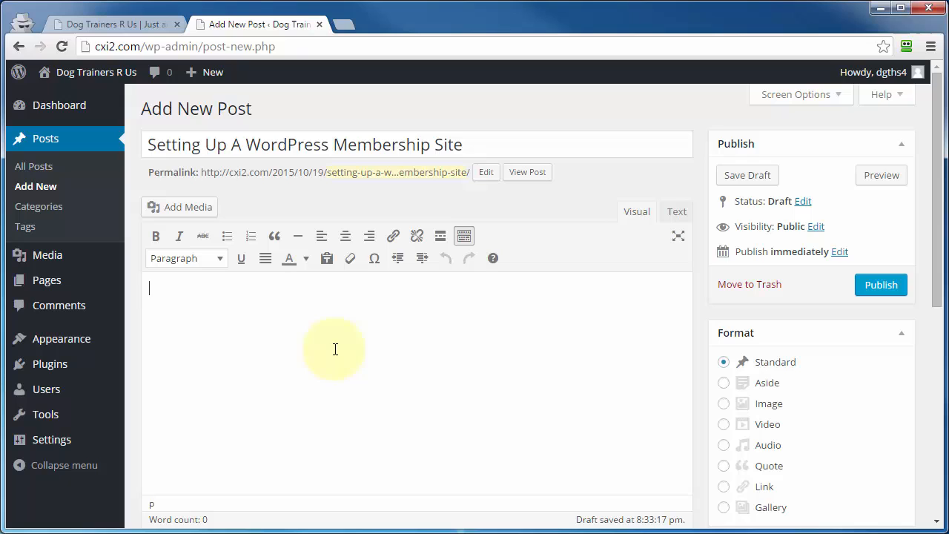
pyautogui.click(329, 265)
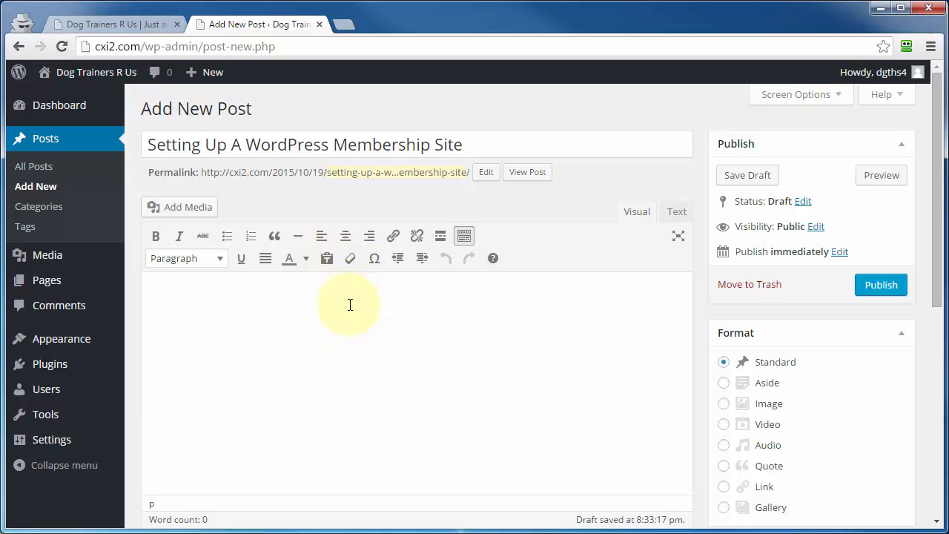
pyautogui.click(327, 265)
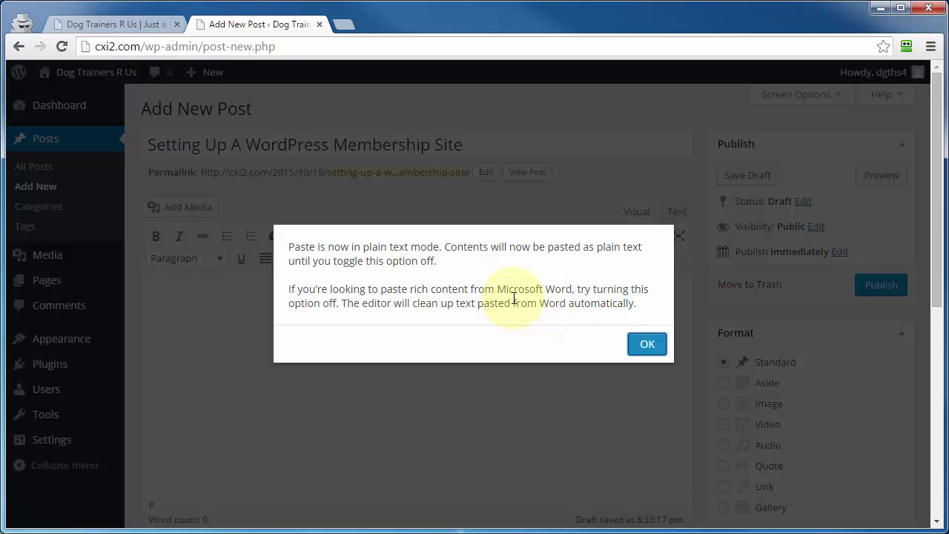
pyautogui.click(652, 350)
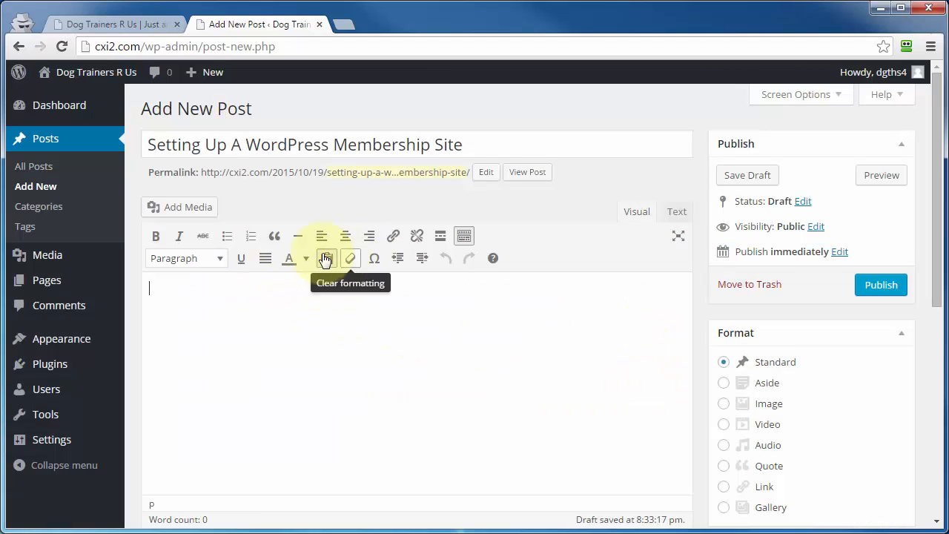
pyautogui.rightClick(177, 296)
pyautogui.click(211, 382)
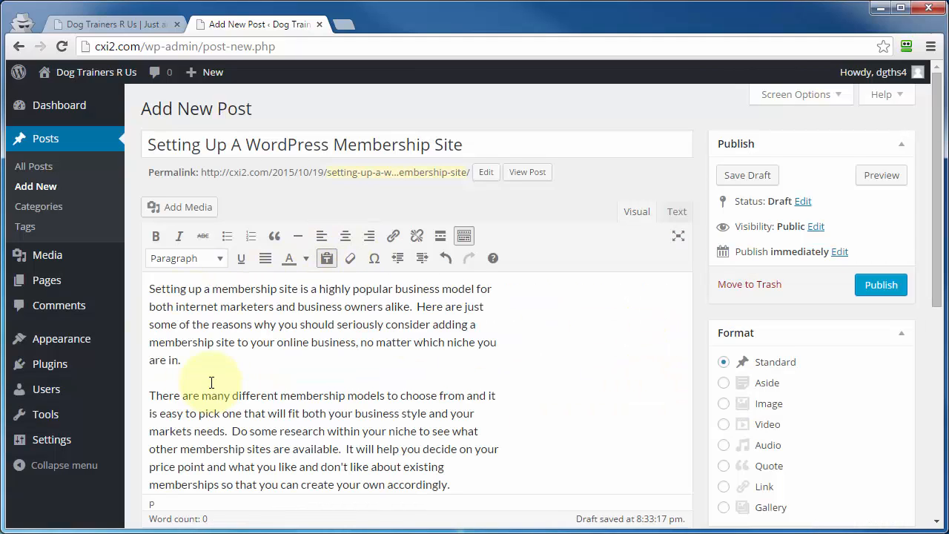
# Turn off plain-text pasting, paste the copied paragraphs with formatting at the start of the post body, and review their HTML.
pyautogui.moveTo(212, 292); pyautogui.dragTo(280, 290)
pyautogui.click(280, 290)
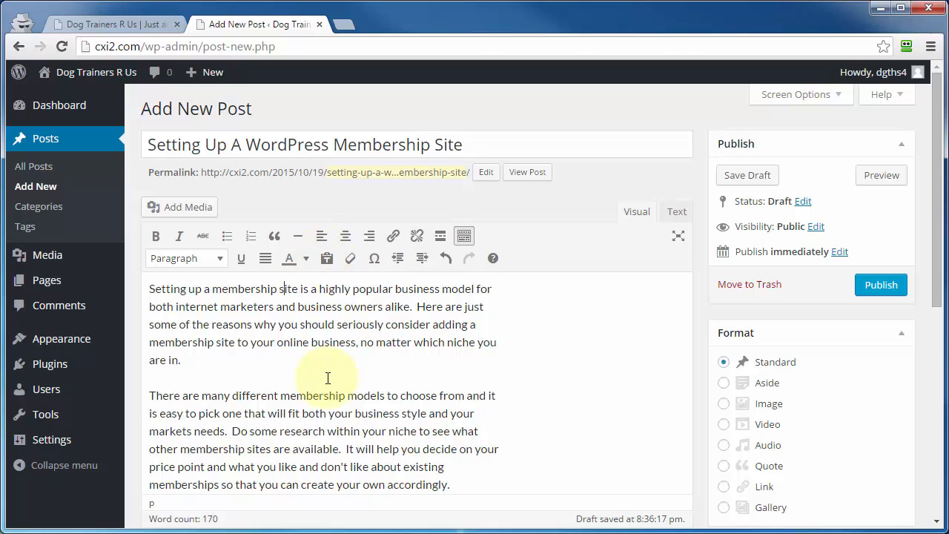
pyautogui.click(149, 294)
pyautogui.press('Return')
pyautogui.rightClick(162, 256)
pyautogui.click(206, 346)
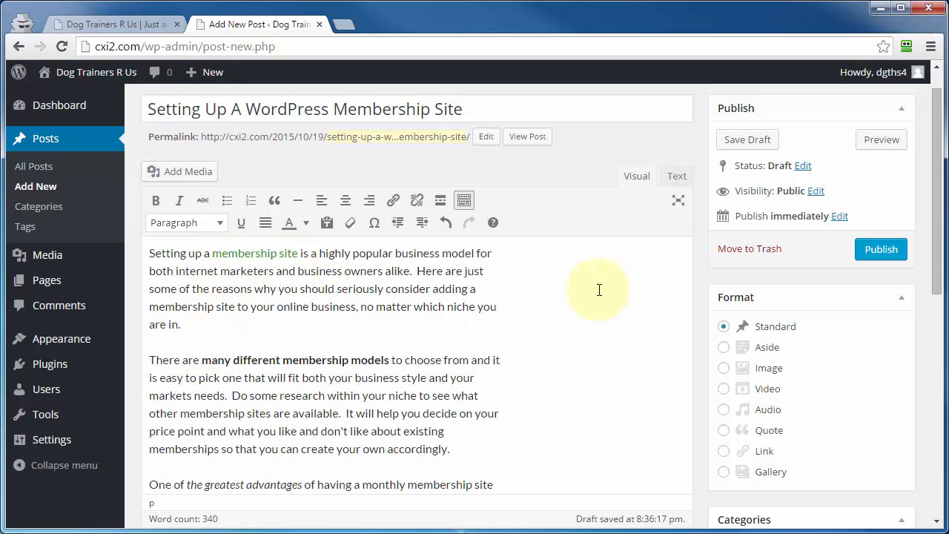
pyautogui.click(678, 178)
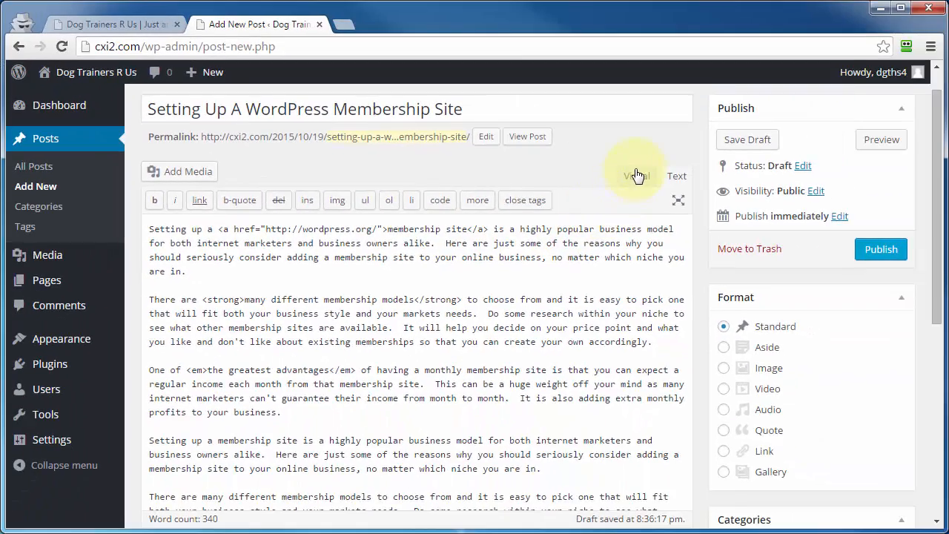
pyautogui.click(637, 176)
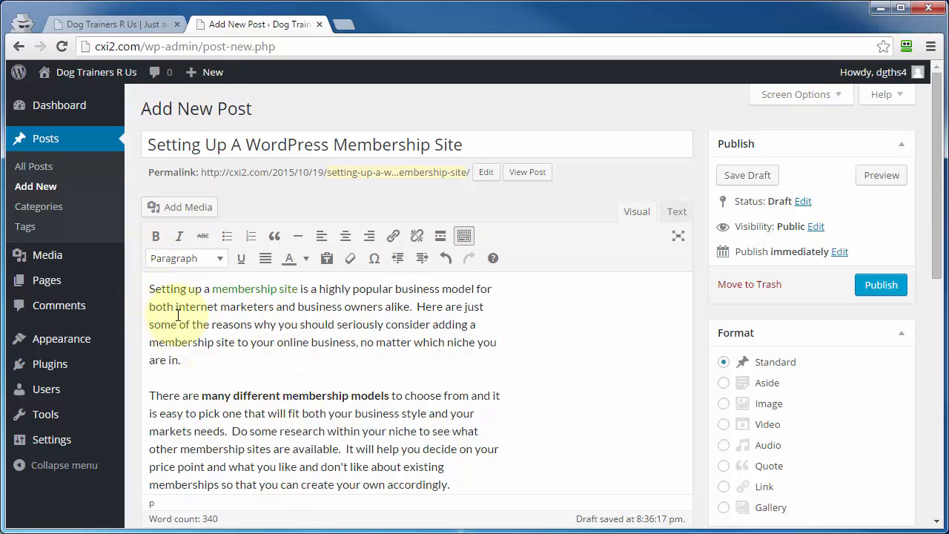
# Review the upload and from-URL media options, and insert happy-christmas-smiley.png from the Media Library at full size before the first paragraph.
pyautogui.click(188, 211)
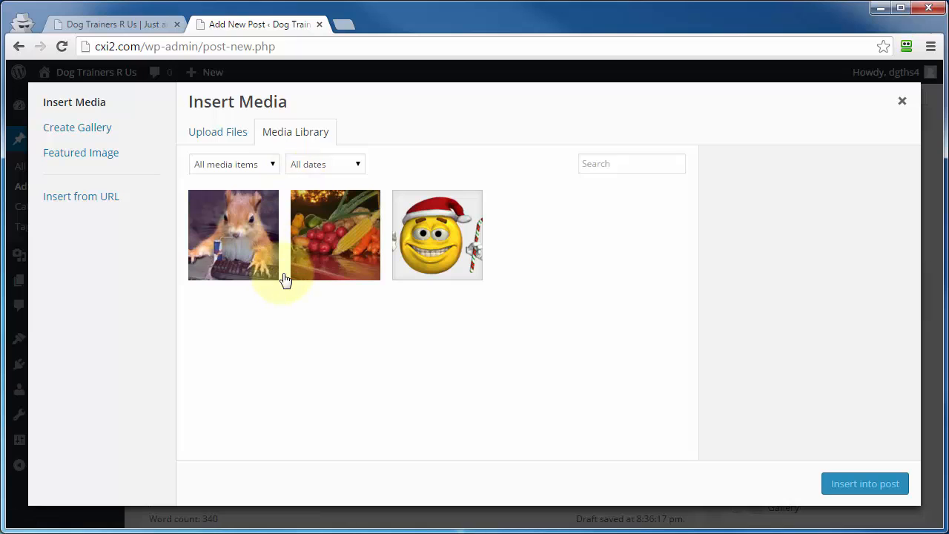
pyautogui.click(201, 134)
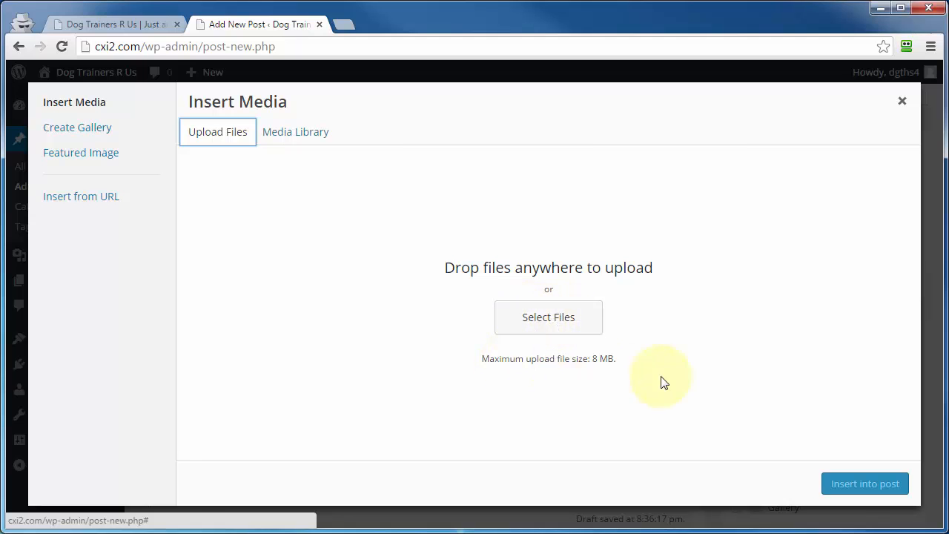
pyautogui.click(82, 204)
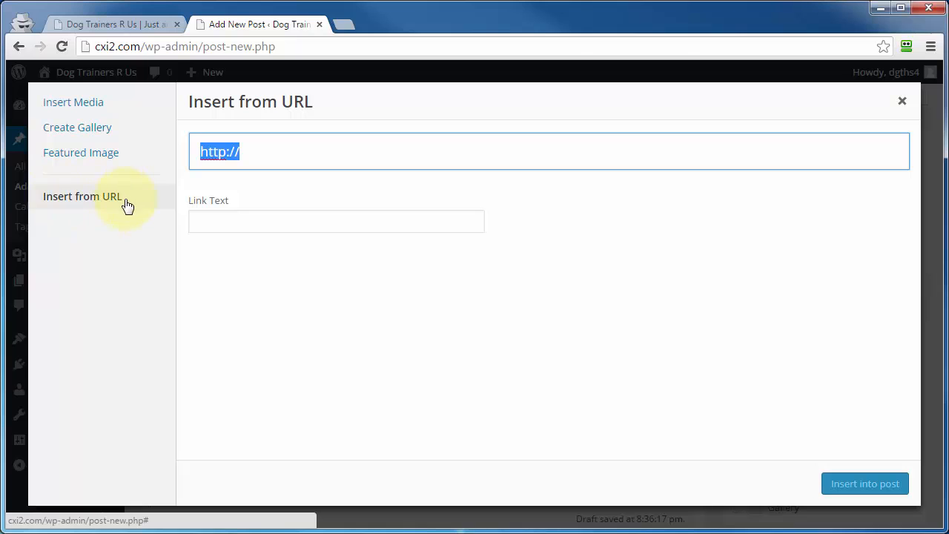
pyautogui.click(73, 103)
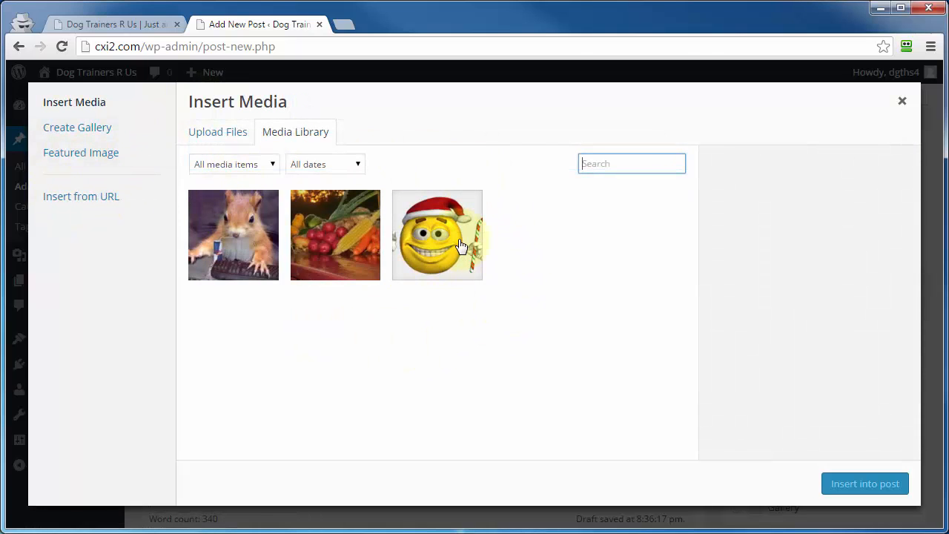
pyautogui.click(429, 243)
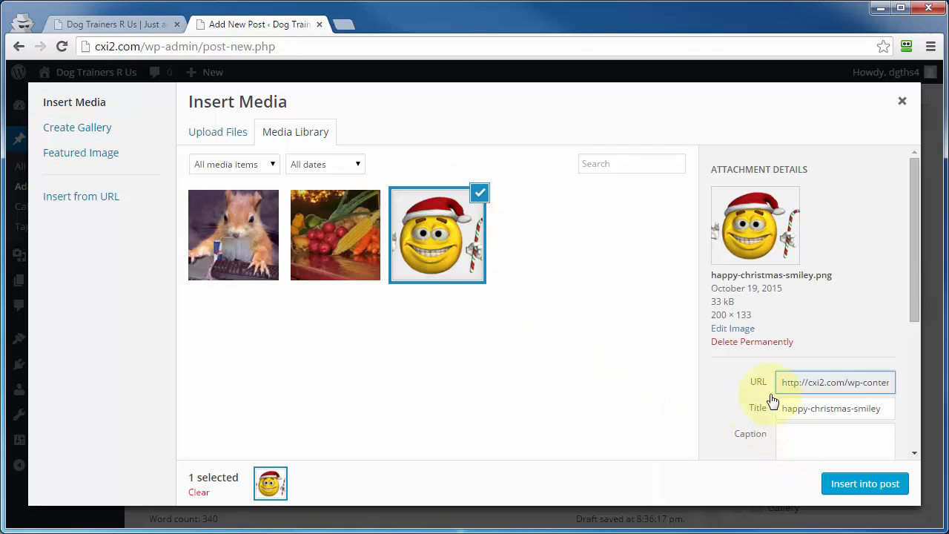
pyautogui.scroll(-5, 731, 401)
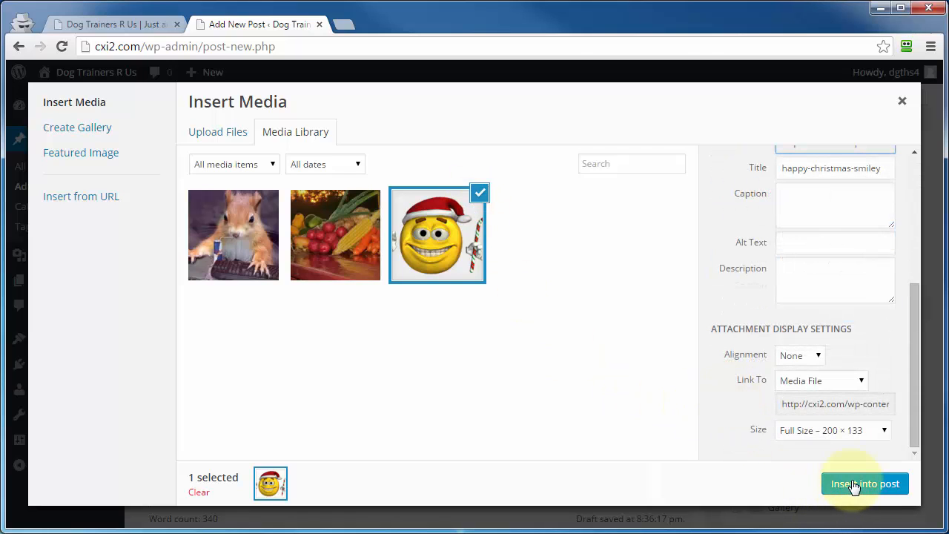
pyautogui.click(859, 487)
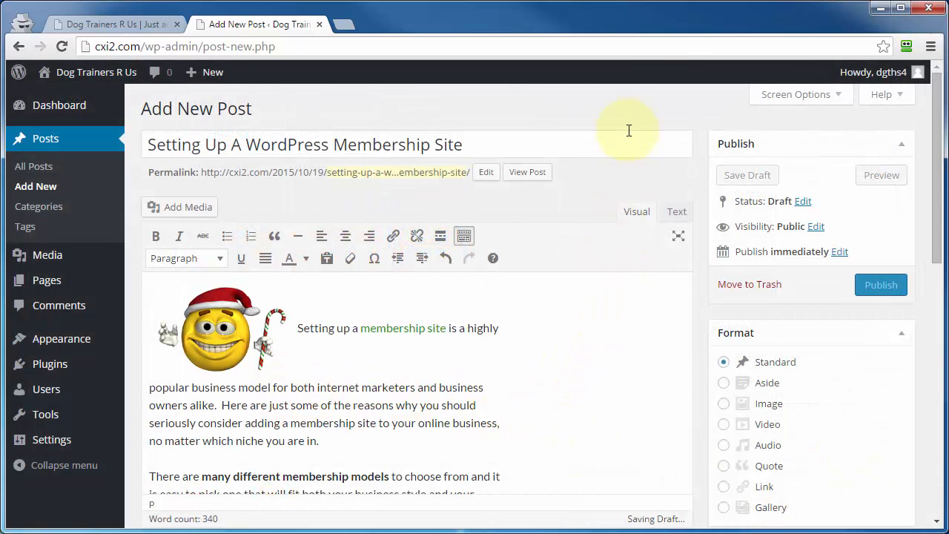
# Use the Screen Options to hide the Categories, Tags, Featured Image and Format boxes on the post editing page.
pyautogui.click(812, 100)
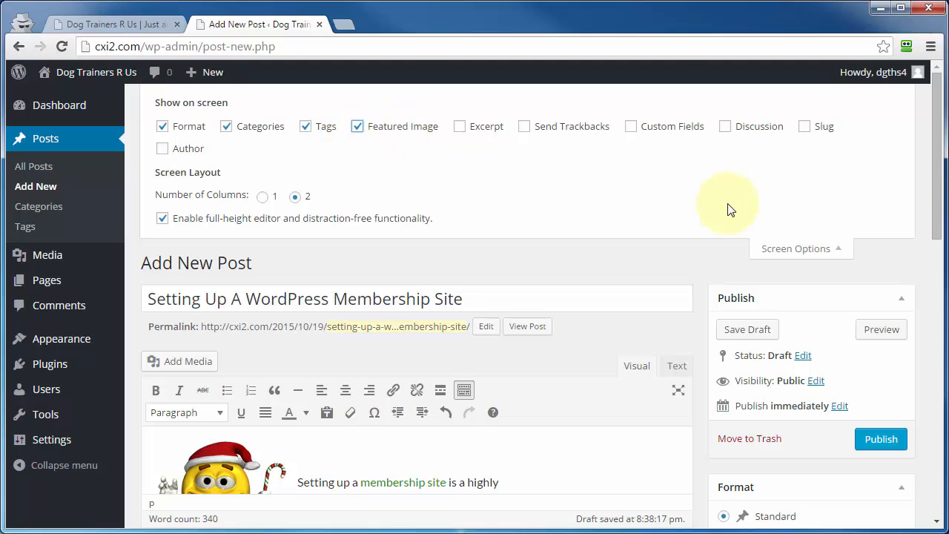
pyautogui.scroll(-7, 730, 212)
pyautogui.scroll(-2, 753, 416)
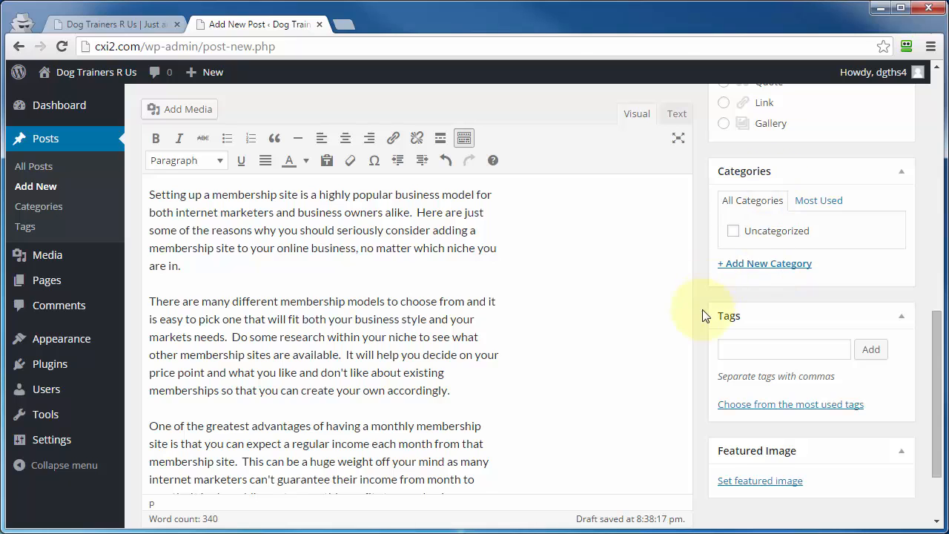
pyautogui.scroll(9, 701, 317)
pyautogui.click(227, 127)
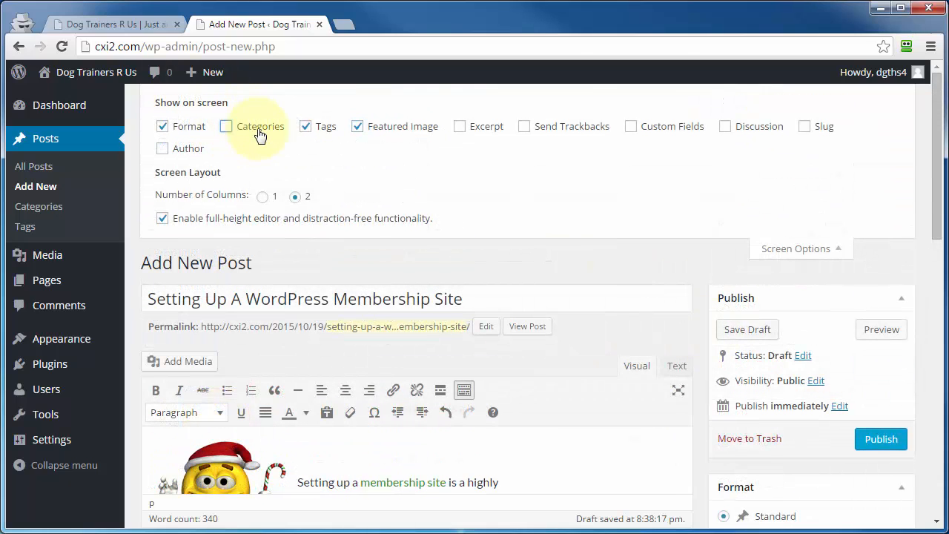
pyautogui.click(305, 128)
pyautogui.click(358, 126)
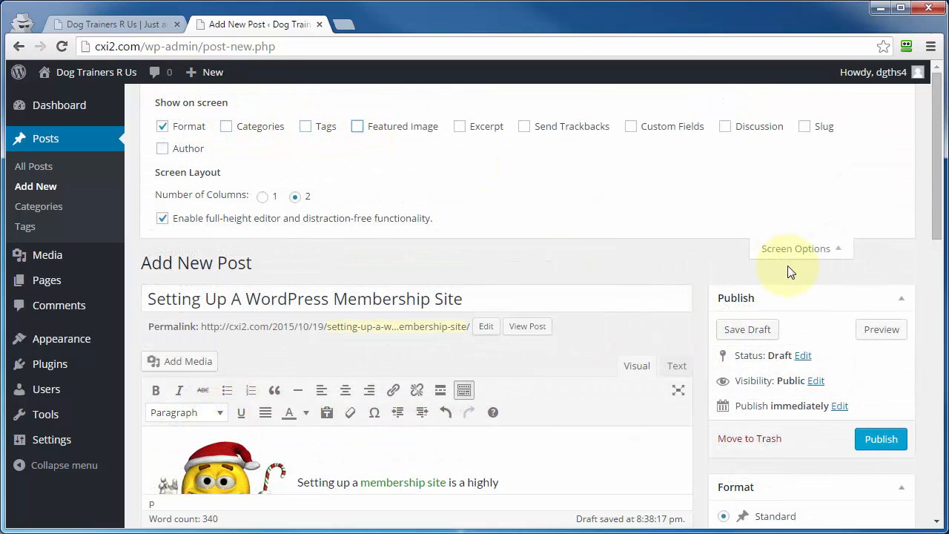
pyautogui.scroll(-6, 759, 335)
pyautogui.scroll(8, 721, 364)
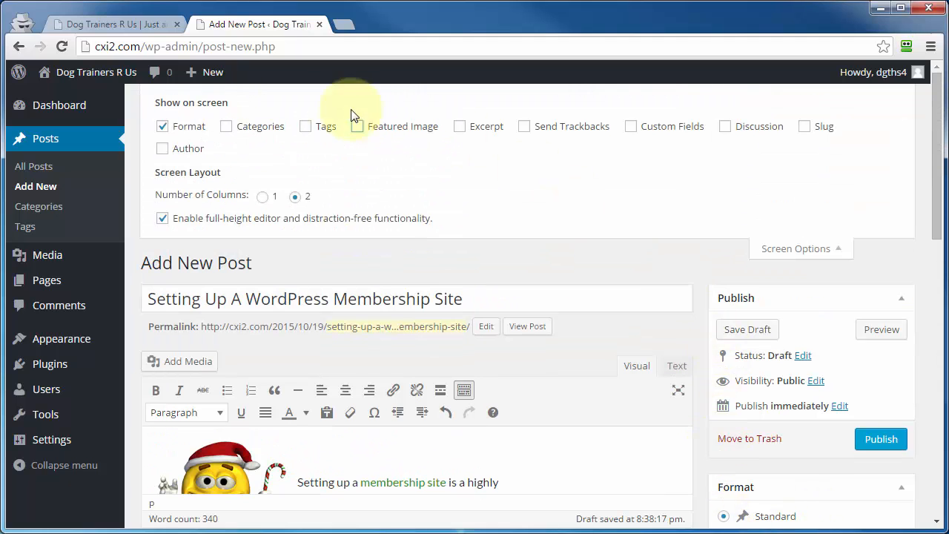
pyautogui.click(162, 127)
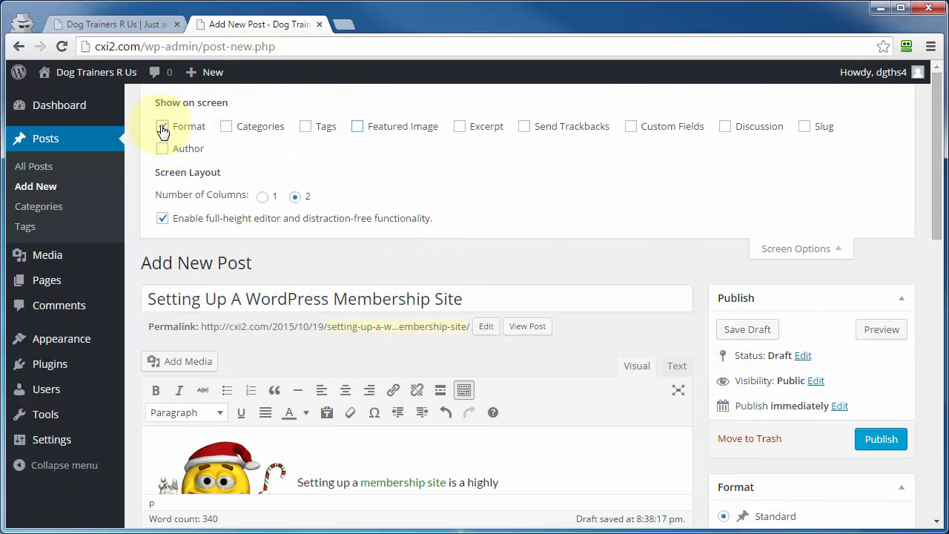
# Show the Format, Categories, Tags, Featured Image and Discussion boxes through the Screen Options, and review the Discussion box below the editor.
pyautogui.scroll(-3, 820, 386)
pyautogui.scroll(3, 826, 410)
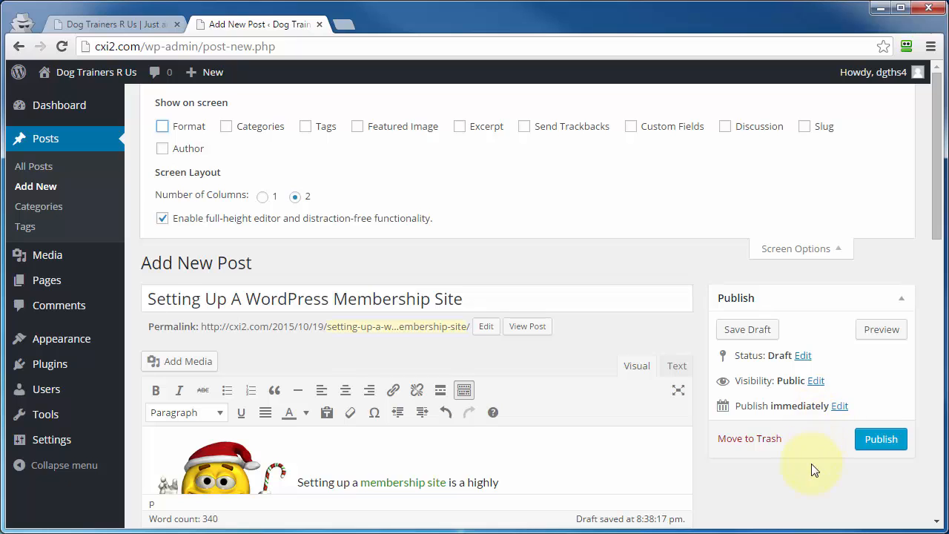
pyautogui.scroll(-3, 811, 468)
pyautogui.scroll(3, 784, 403)
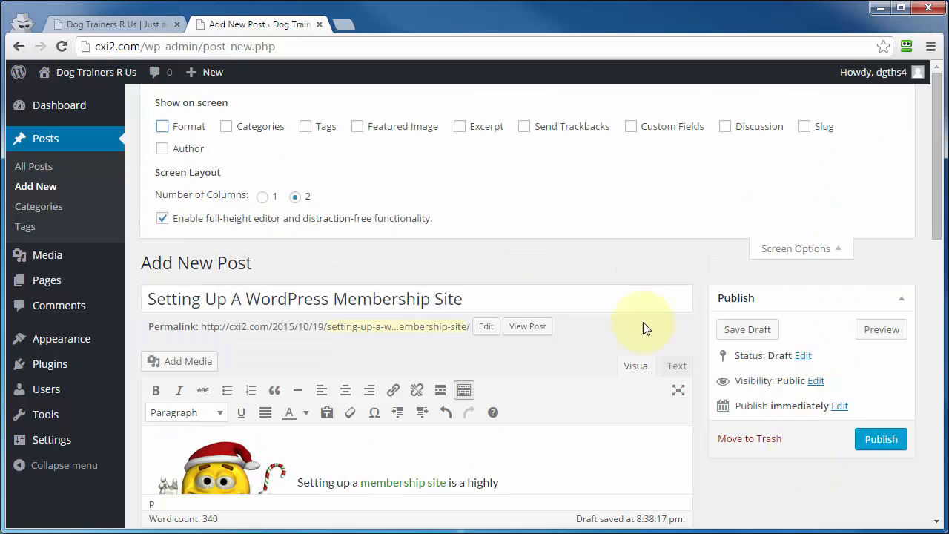
pyautogui.click(162, 128)
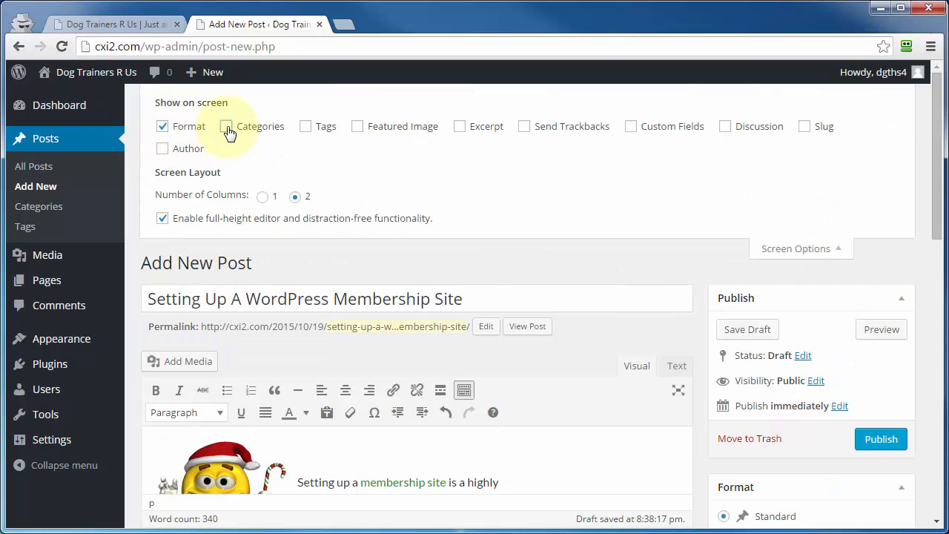
pyautogui.click(226, 127)
pyautogui.click(307, 128)
pyautogui.click(357, 127)
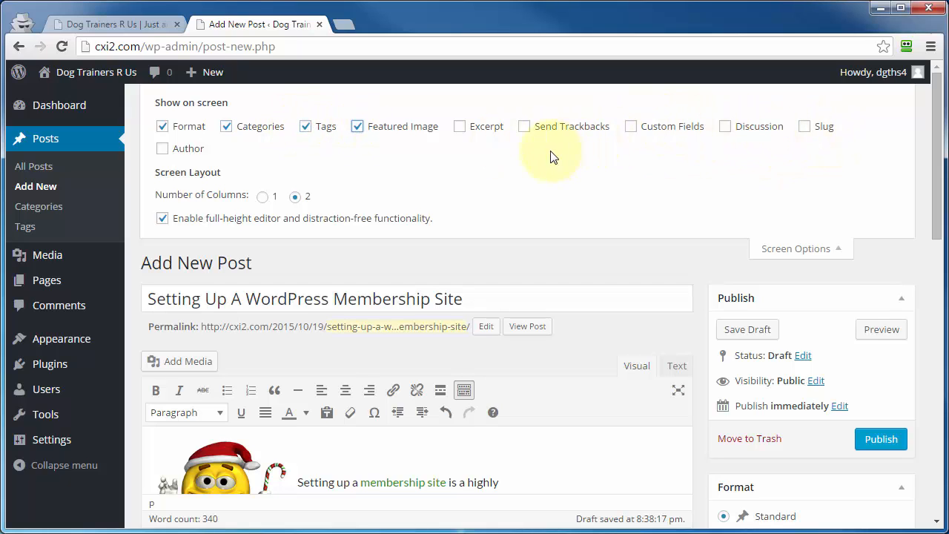
pyautogui.click(726, 129)
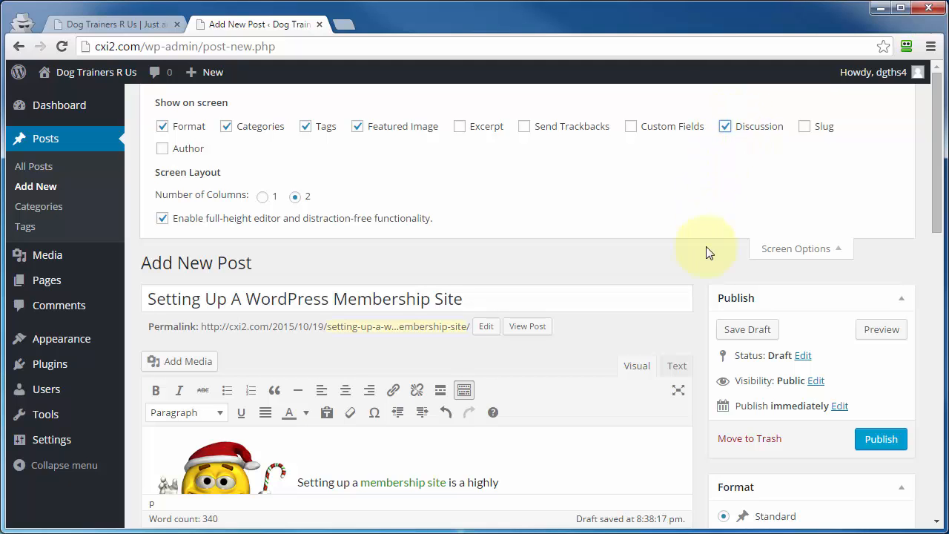
pyautogui.scroll(-3, 699, 361)
pyautogui.scroll(-3, 699, 389)
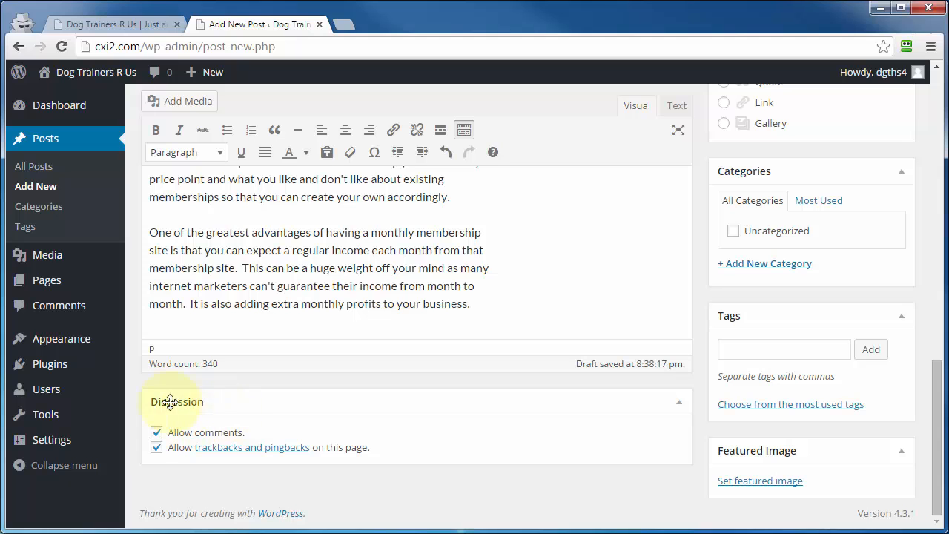
pyautogui.scroll(10, 517, 464)
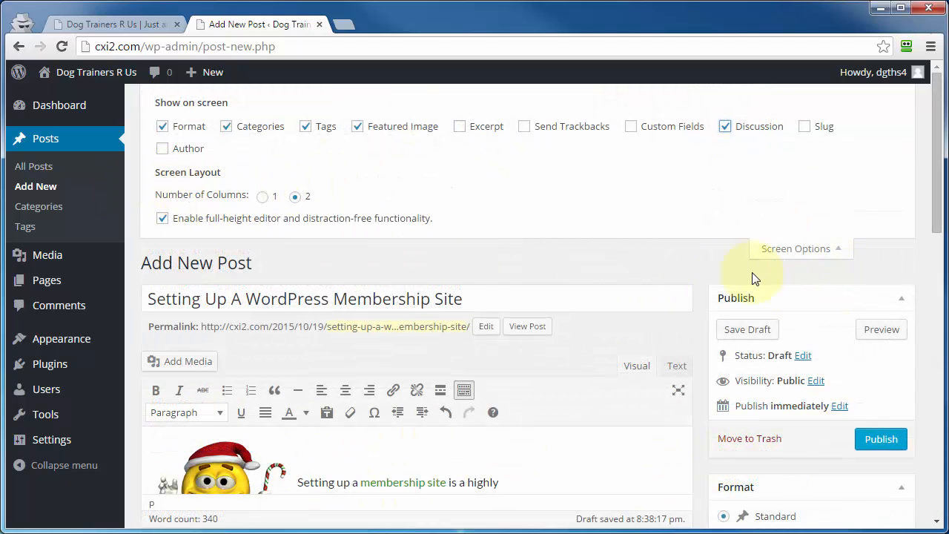
# Try the one-column layout and the editor without full-height functionality, restoring two columns and the full-height editor.
pyautogui.click(263, 197)
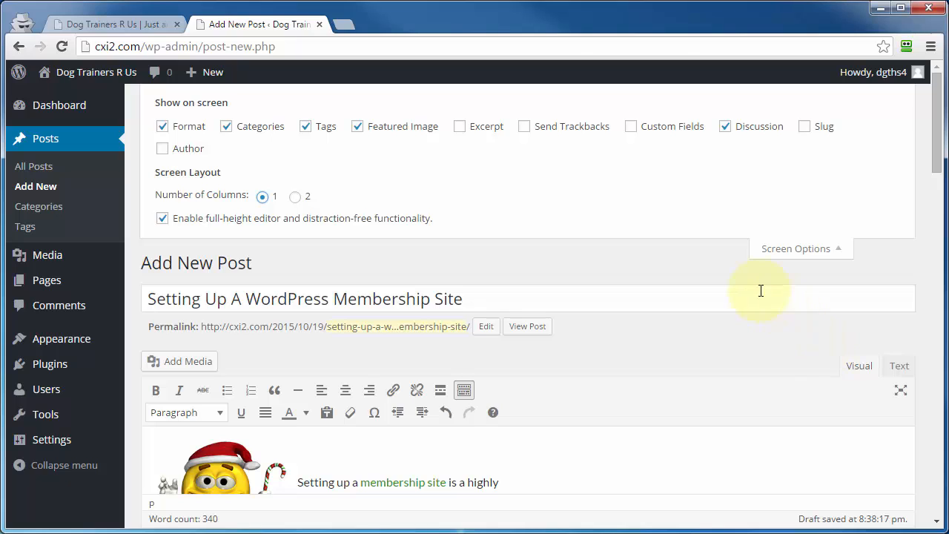
pyautogui.click(295, 196)
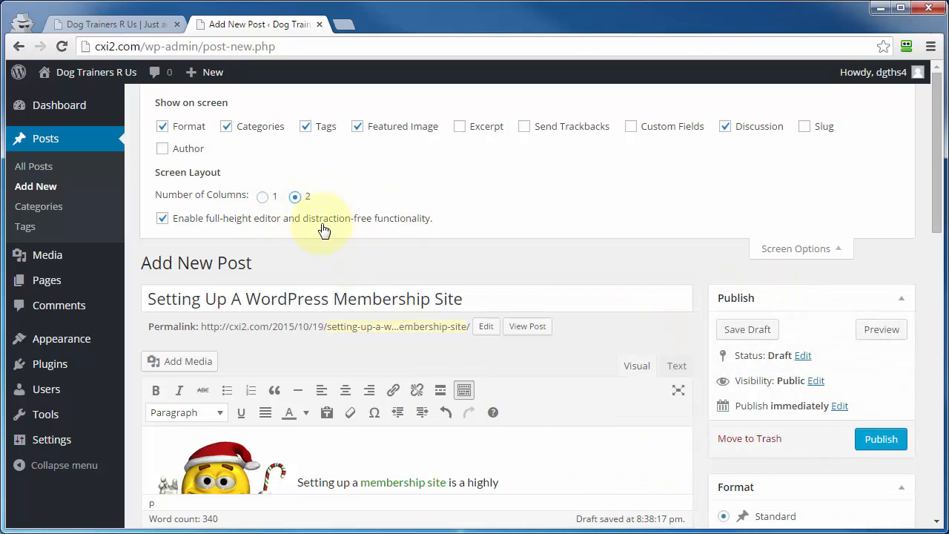
pyautogui.click(161, 220)
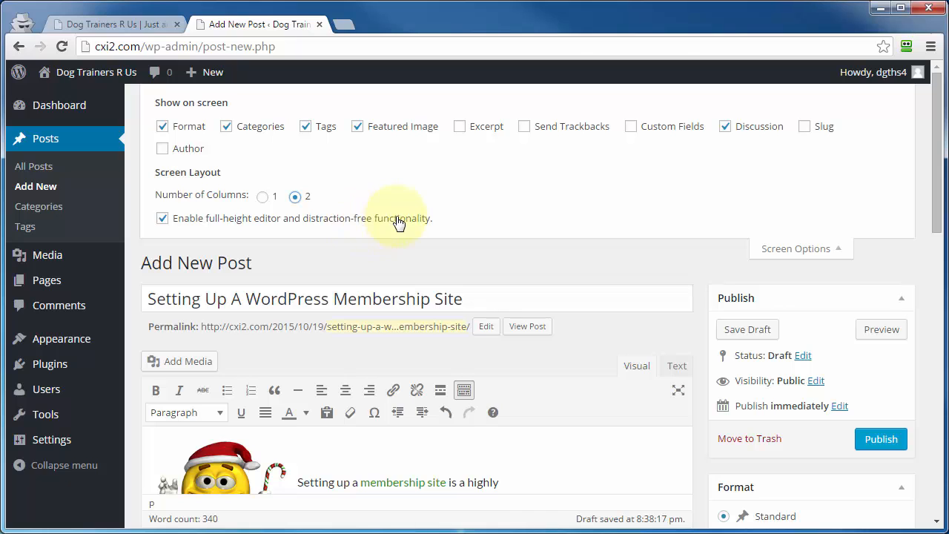
pyautogui.scroll(-4, 683, 314)
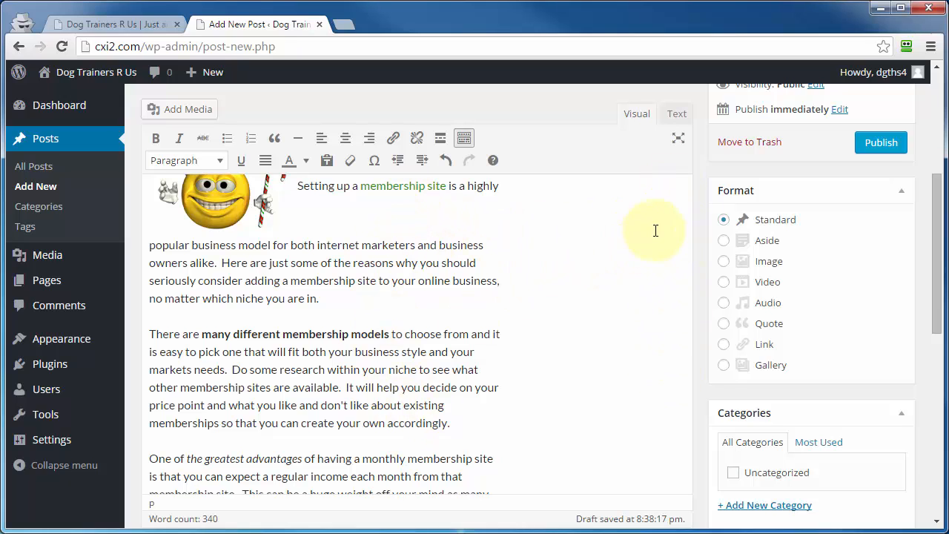
pyautogui.scroll(2, 678, 436)
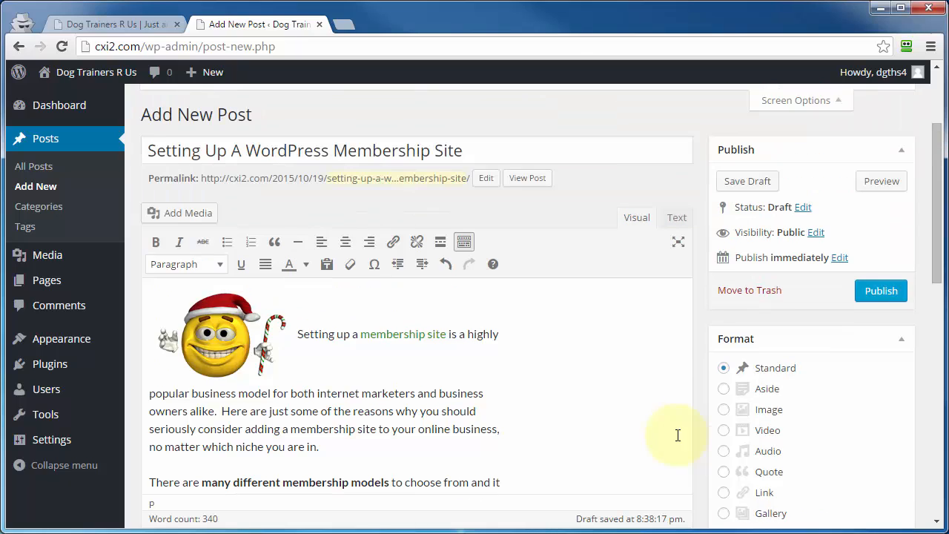
pyautogui.scroll(2, 267, 190)
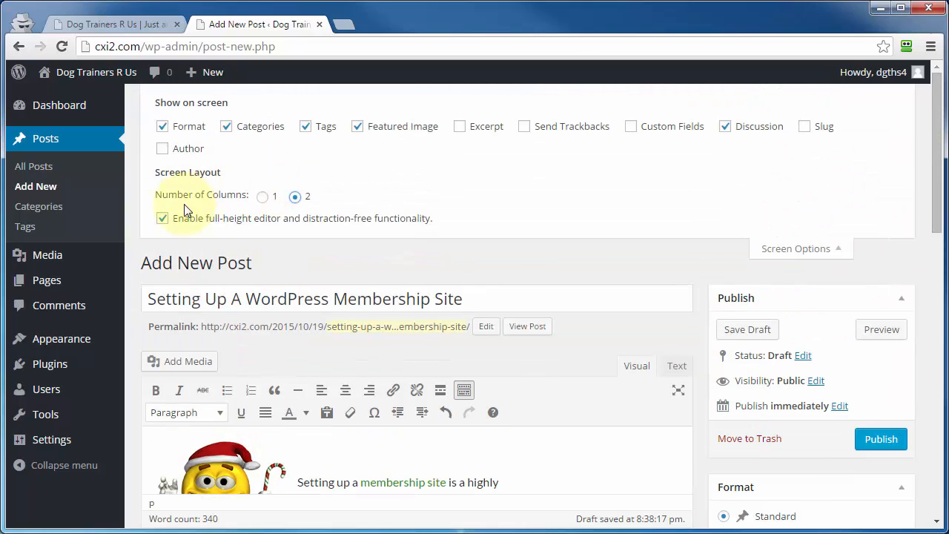
pyautogui.click(163, 218)
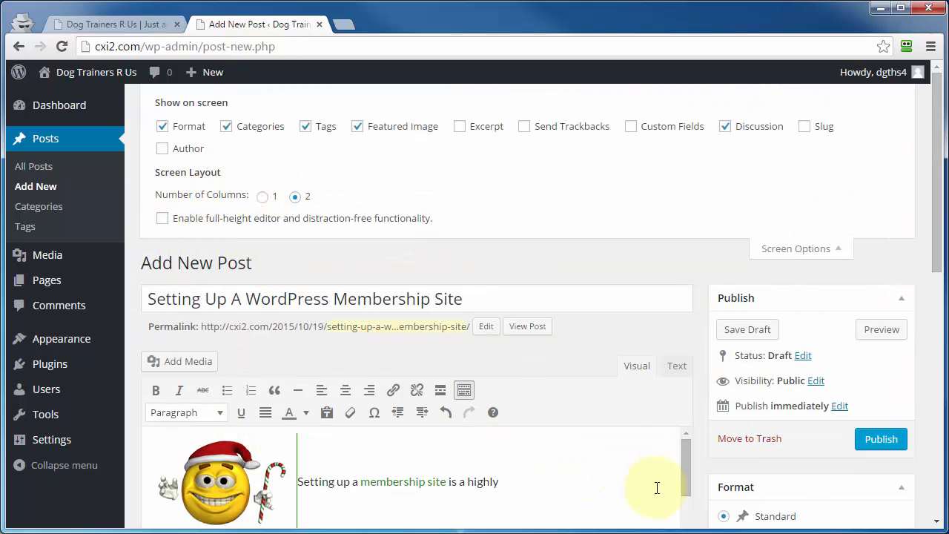
pyautogui.scroll(-4, 646, 428)
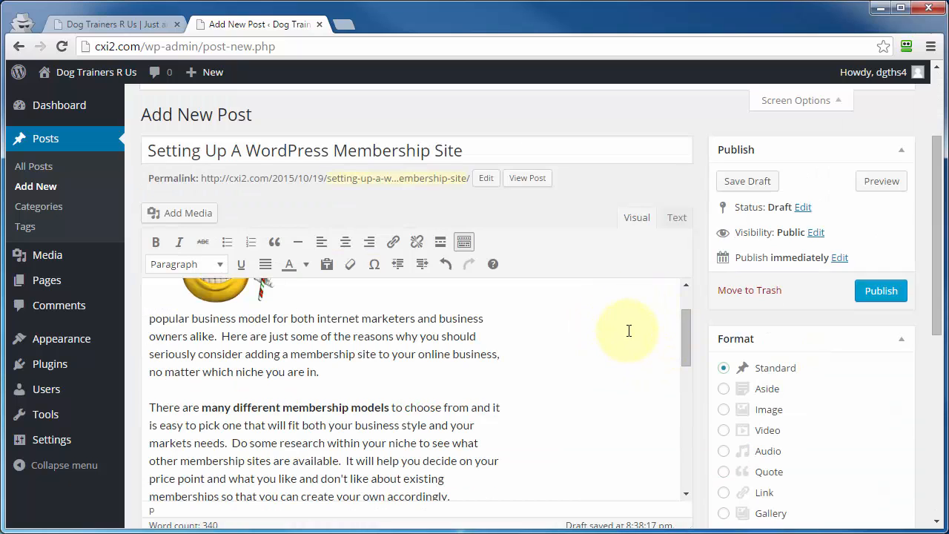
pyautogui.scroll(4, 519, 446)
pyautogui.click(162, 218)
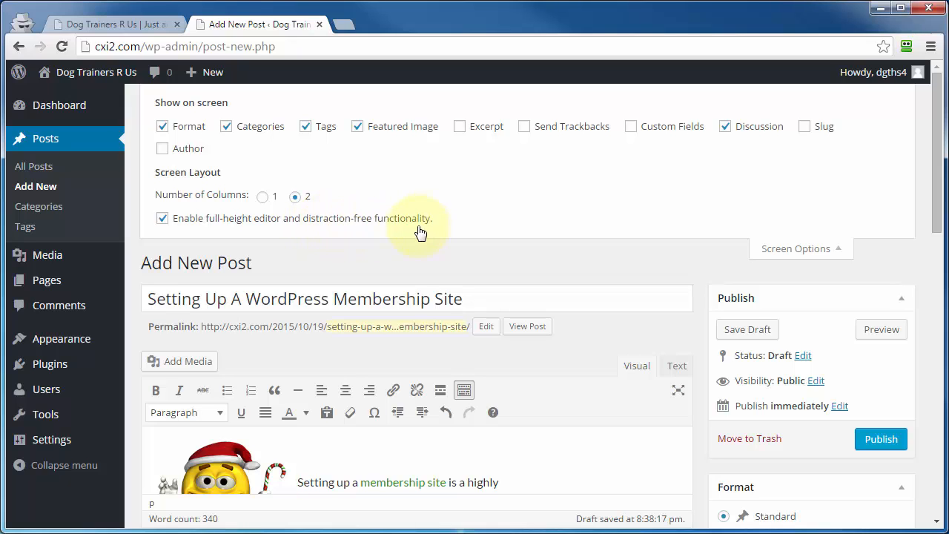
# Switch to distraction-free writing and add a blank line before the paragraph beginning "There are many different membership models".
pyautogui.click(676, 394)
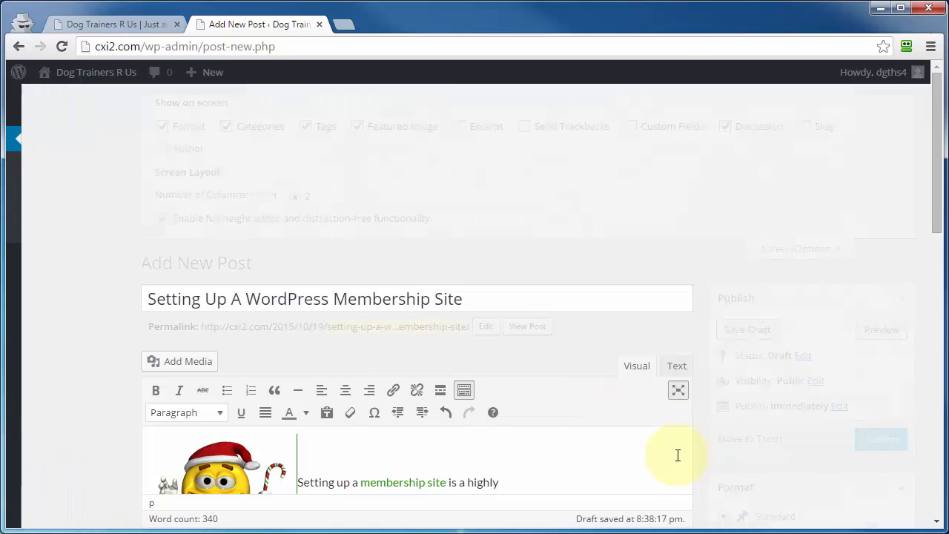
pyautogui.scroll(-3, 581, 373)
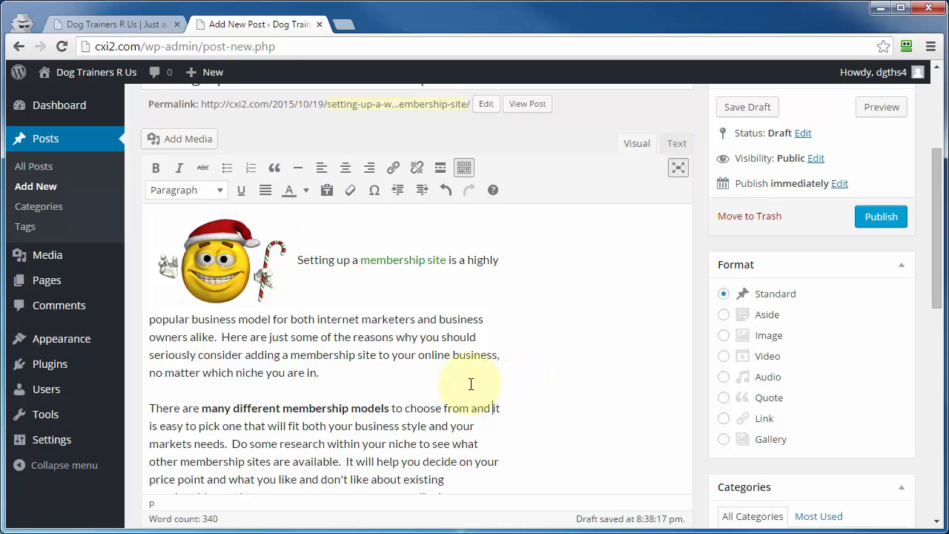
pyautogui.press('Return')
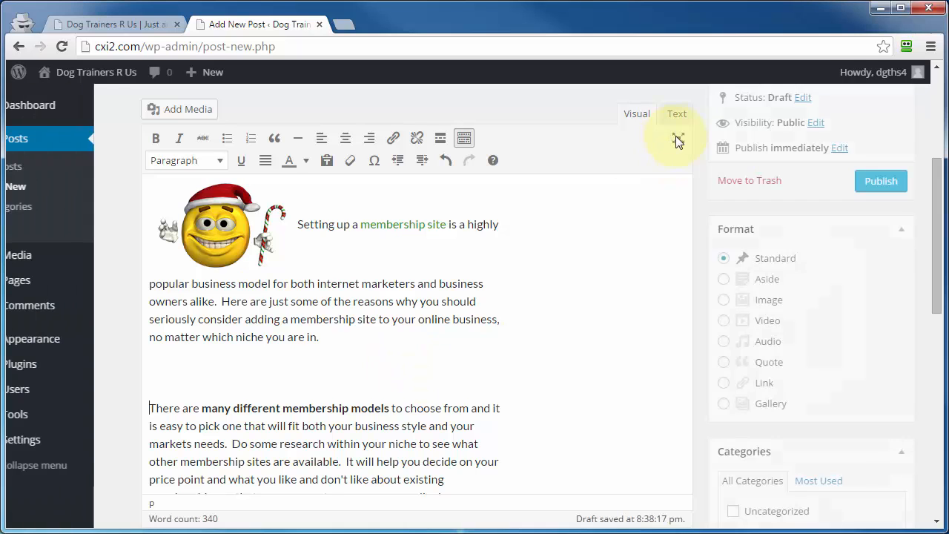
# Close the Screen Options and look over the help topics for the post editing page.
pyautogui.click(795, 248)
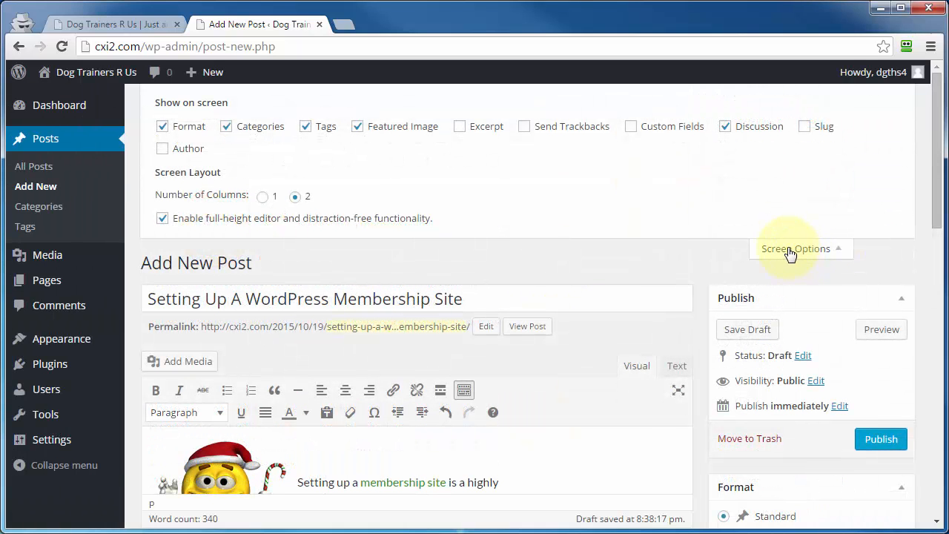
pyautogui.click(790, 252)
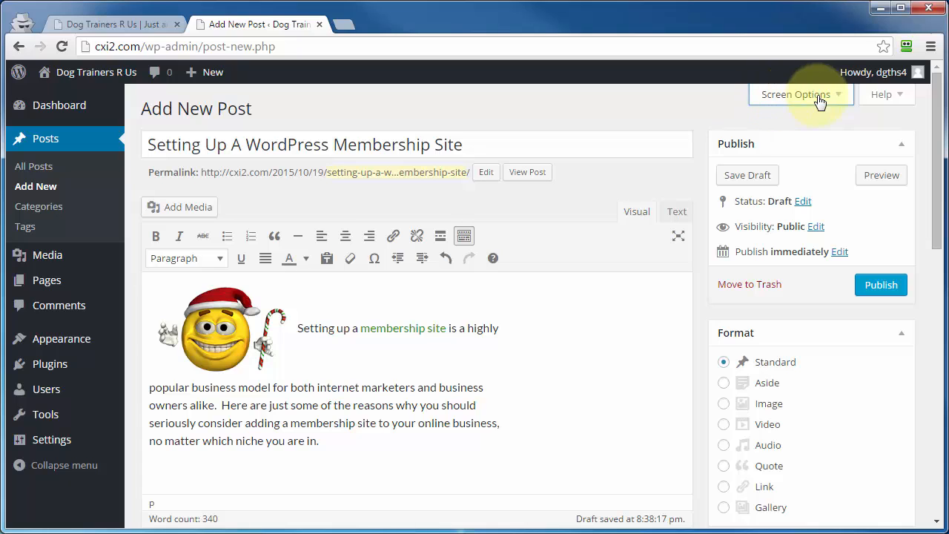
pyautogui.click(882, 95)
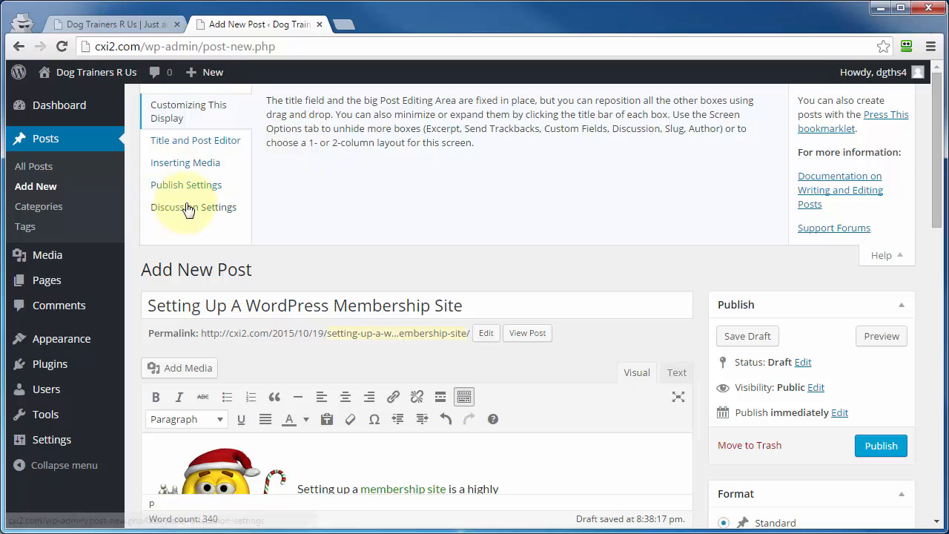
pyautogui.click(879, 256)
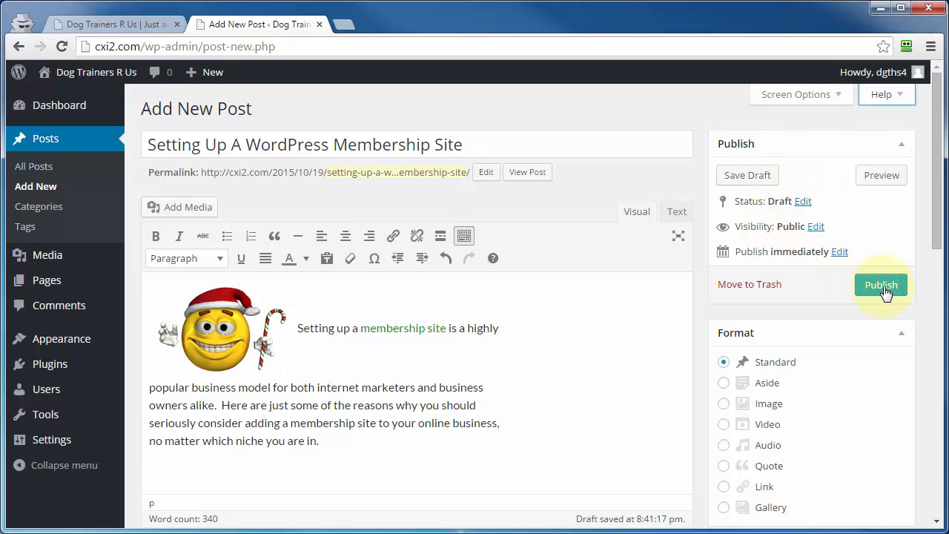
# Try scheduling the post for Oct 20, 2015, and return it to immediate publishing.
pyautogui.click(840, 252)
pyautogui.doubleClick(782, 272)
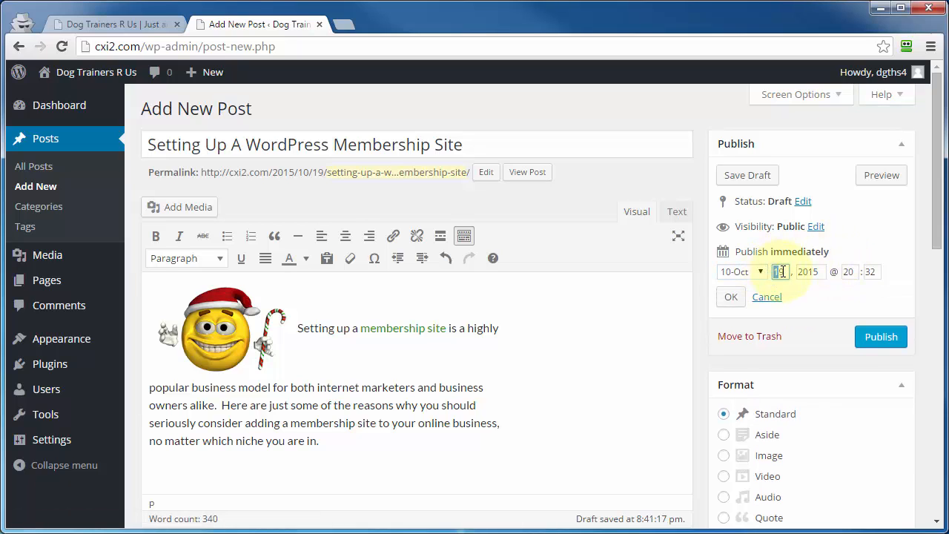
pyautogui.write('20')
pyautogui.click(731, 297)
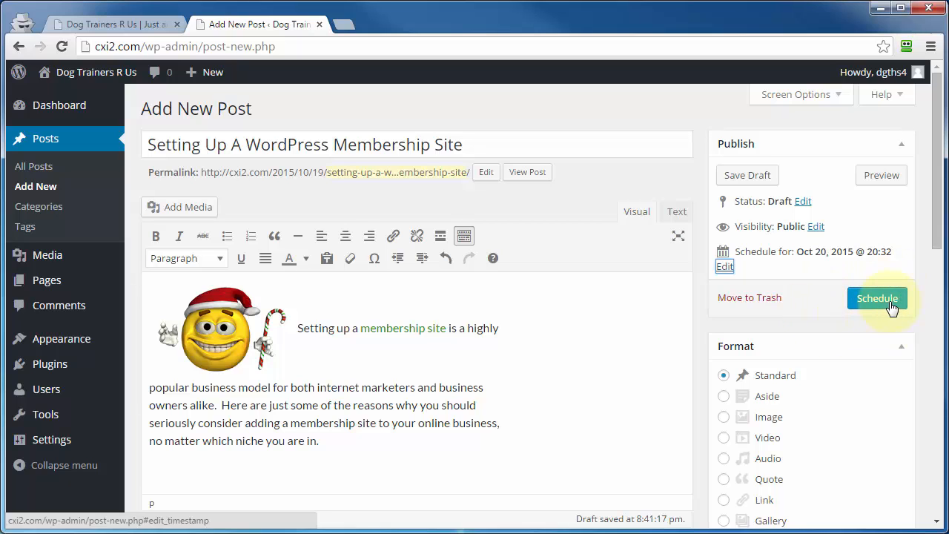
pyautogui.click(724, 267)
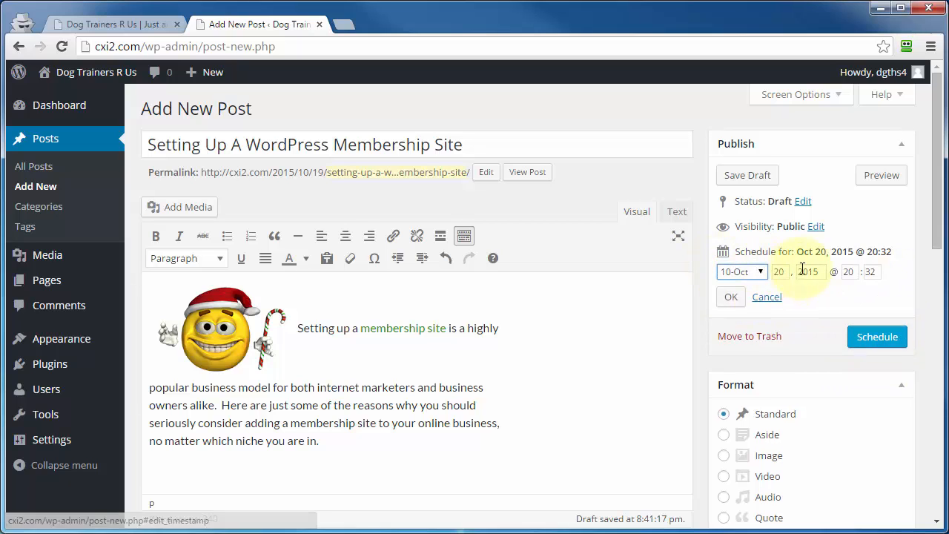
pyautogui.click(767, 297)
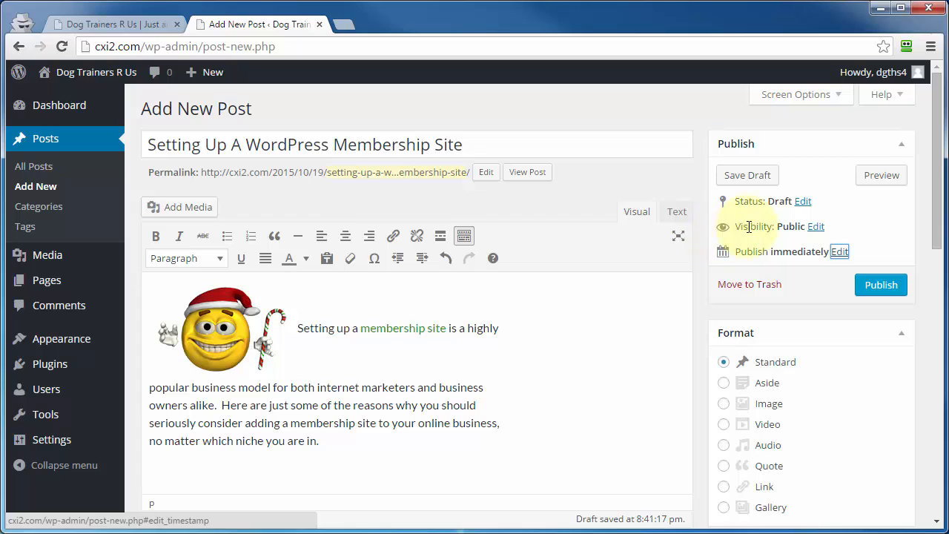
# Review the visibility options, try sticking the post to the front page, and keep it public without that option.
pyautogui.click(817, 229)
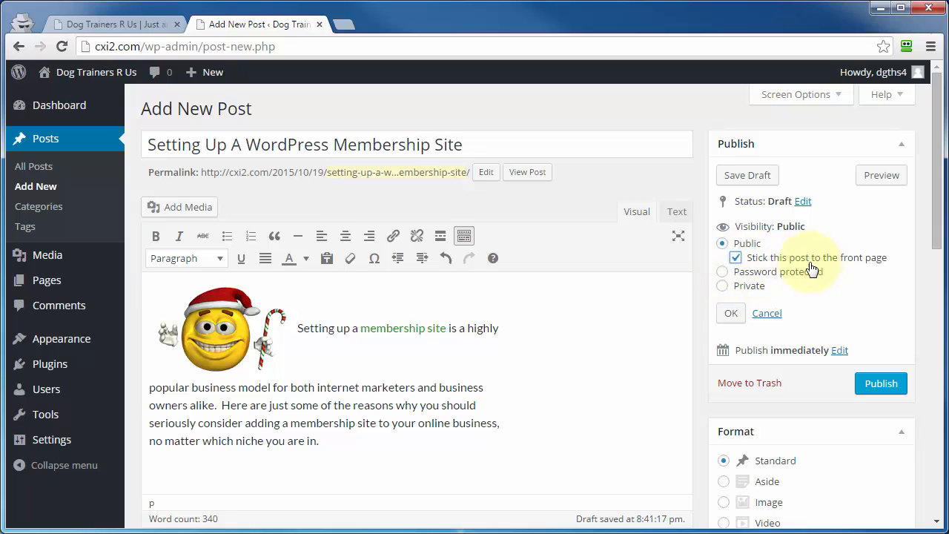
pyautogui.click(88, 22)
pyautogui.click(786, 258)
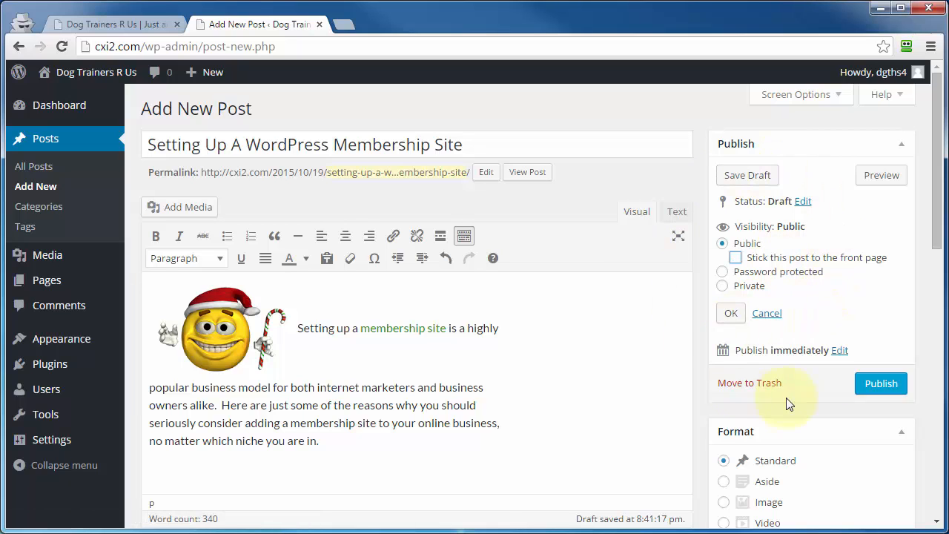
pyautogui.click(733, 314)
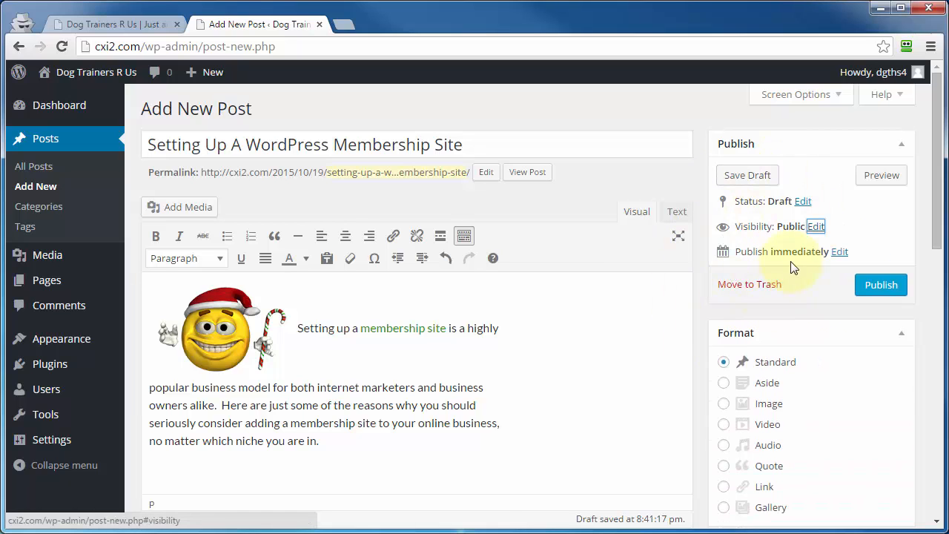
# Preview the post in its own browser tab, close it, and review the Format, Categories, Tags and Featured Image boxes.
pyautogui.click(882, 176)
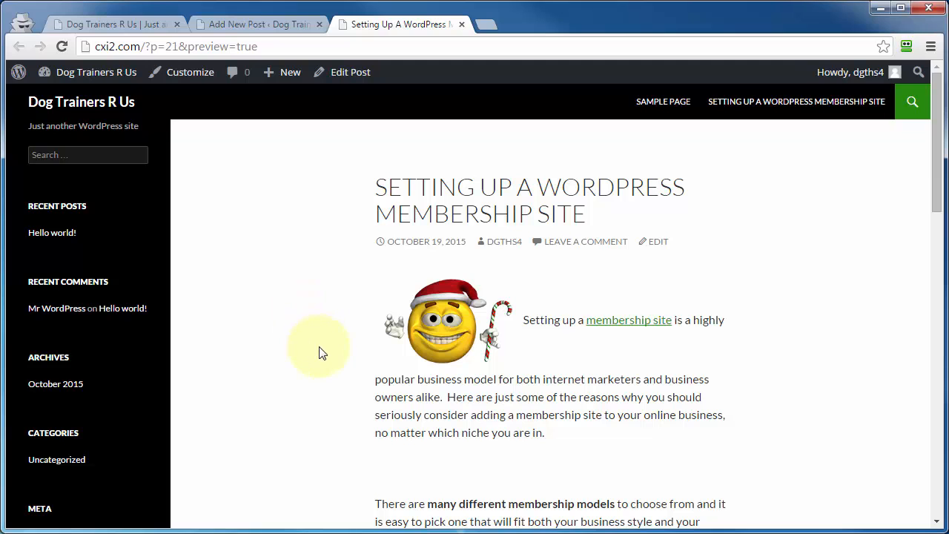
pyautogui.click(461, 24)
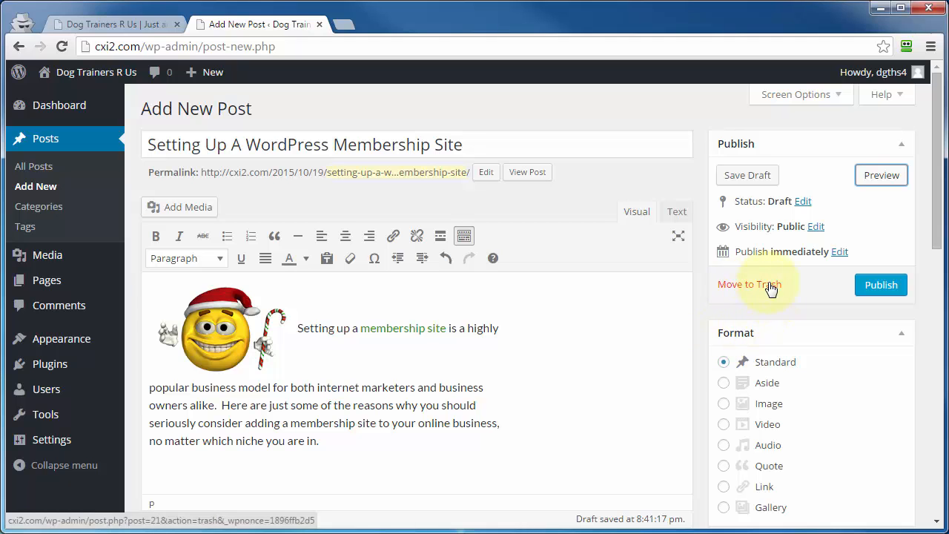
pyautogui.scroll(-2, 771, 293)
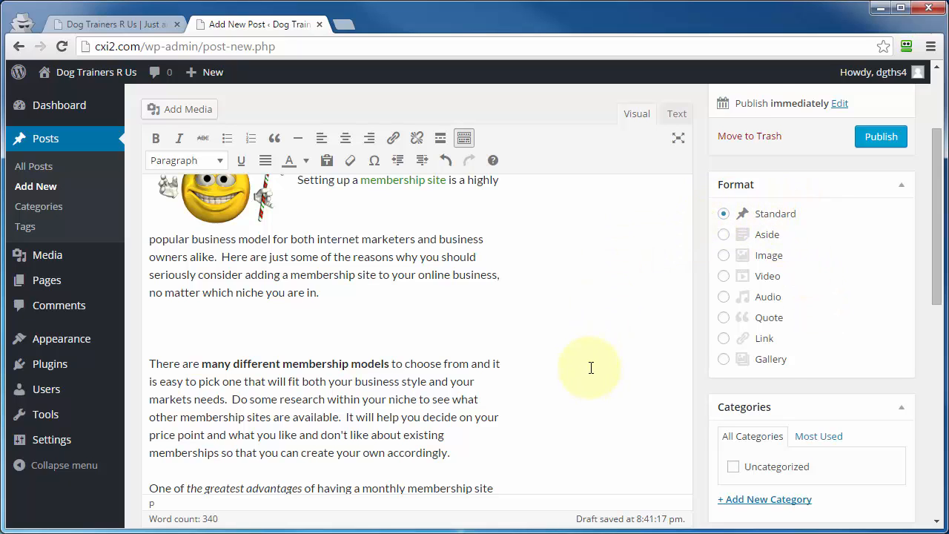
pyautogui.scroll(-3, 591, 368)
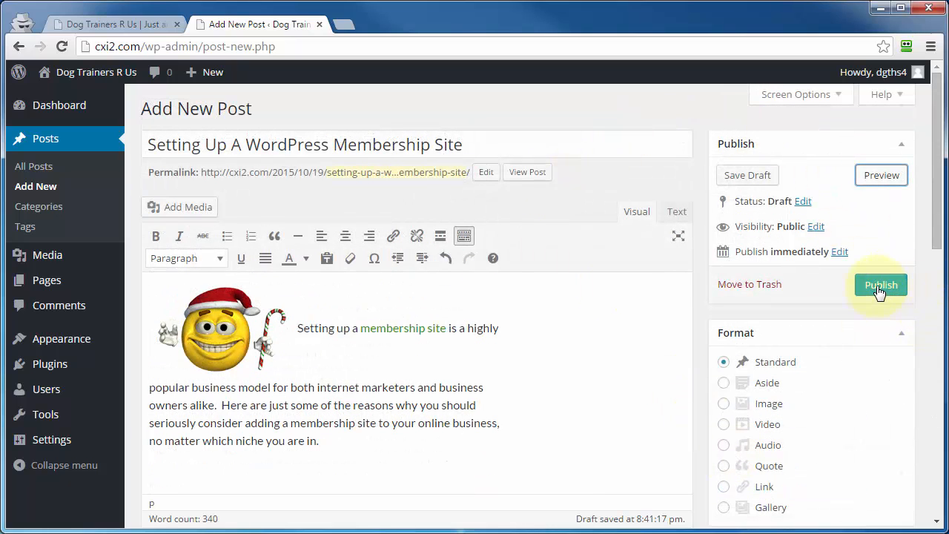
# Publish the post and view its shortlink.
pyautogui.click(879, 290)
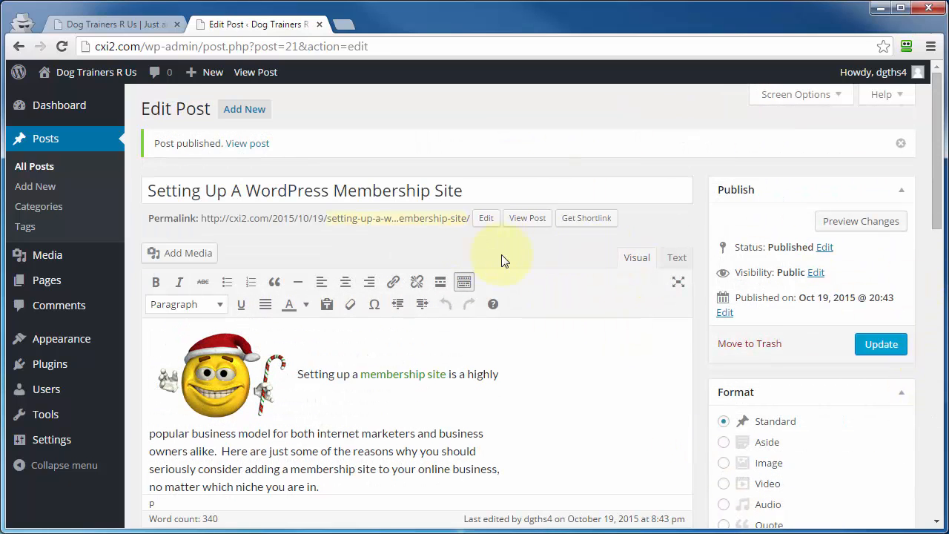
pyautogui.click(590, 224)
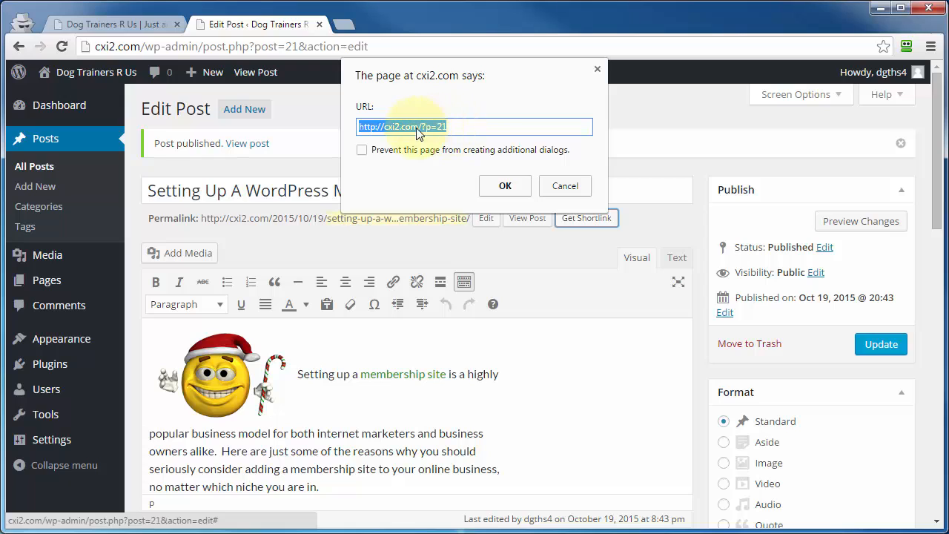
pyautogui.click(566, 189)
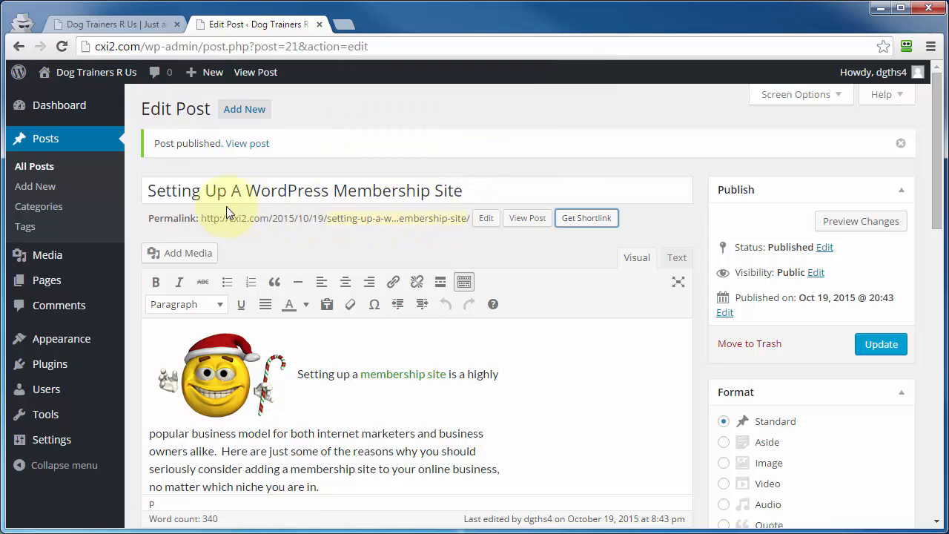